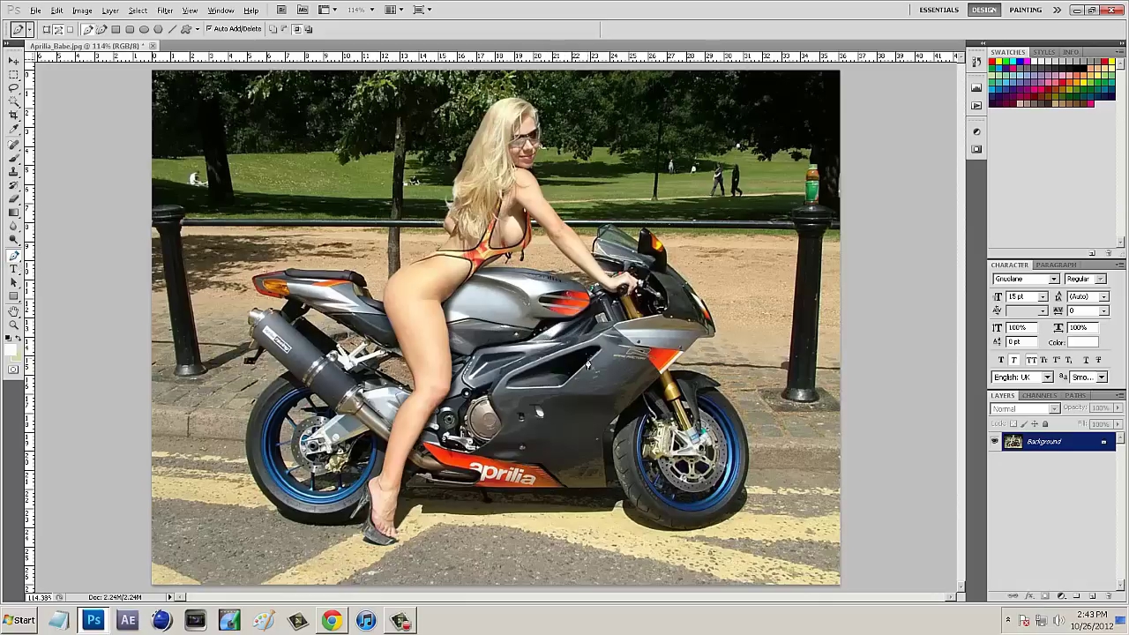
Start a Pen tool path along the outer edge of the front tyre.
key("alt")
key("alt")
scroll(748, 434, "up", 1)
scroll(739, 439, "up", 4)
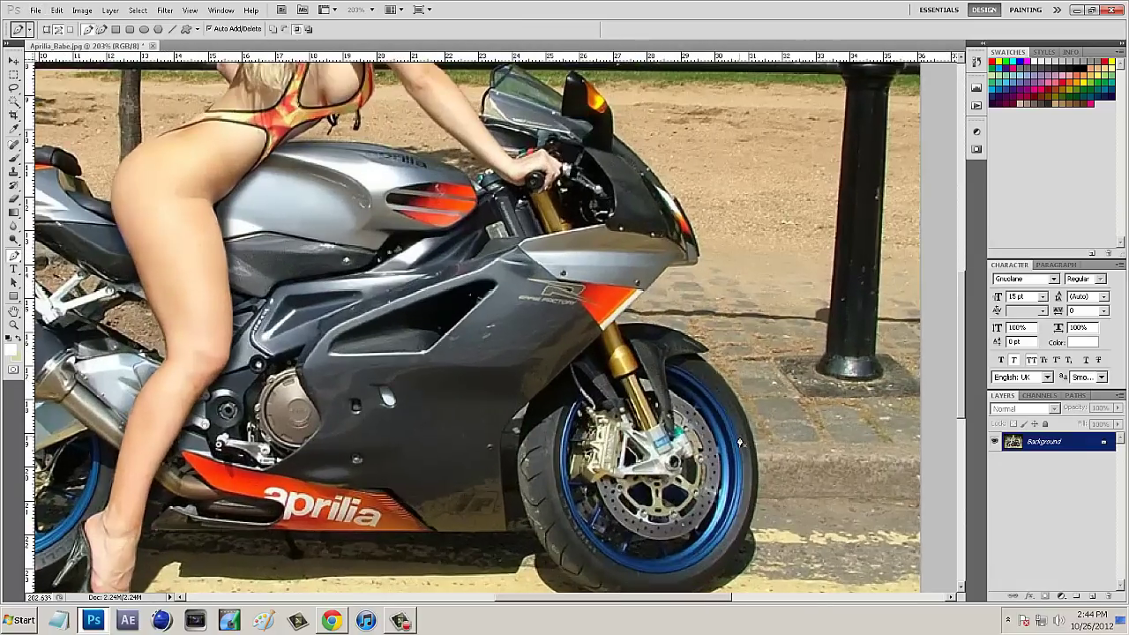
scroll(768, 457, "down", 1)
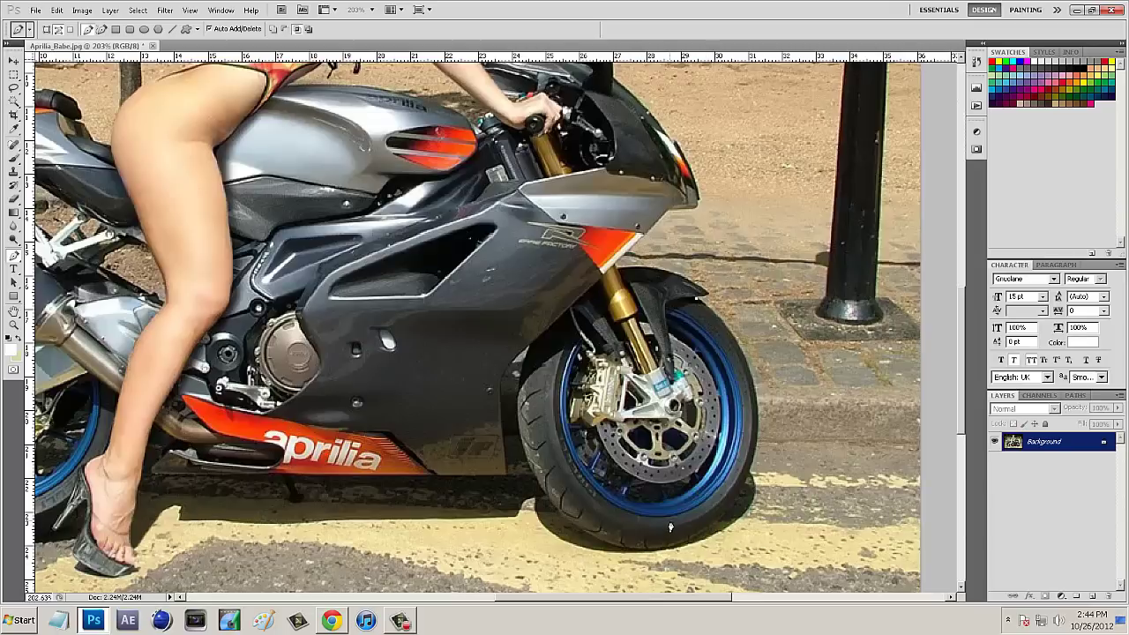
left_click(756, 402)
left_click_drag(756, 402, 754, 453)
Curve the path under the front tyre and up its rear edge to the fairing.
left_click_drag(653, 553, 577, 559)
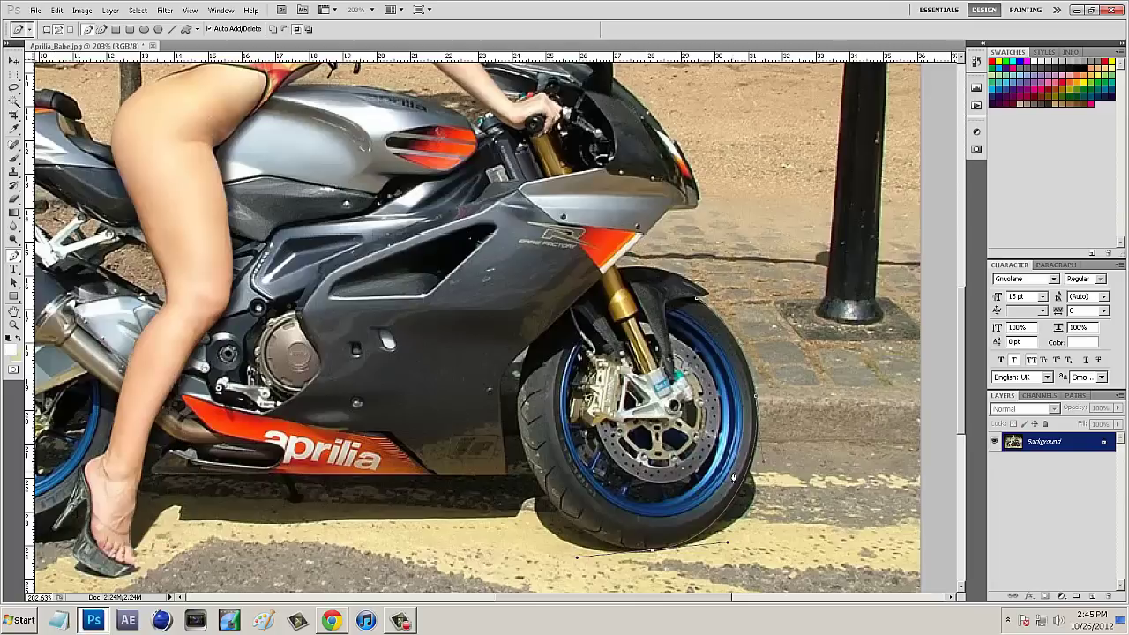
key("ctrl+z")
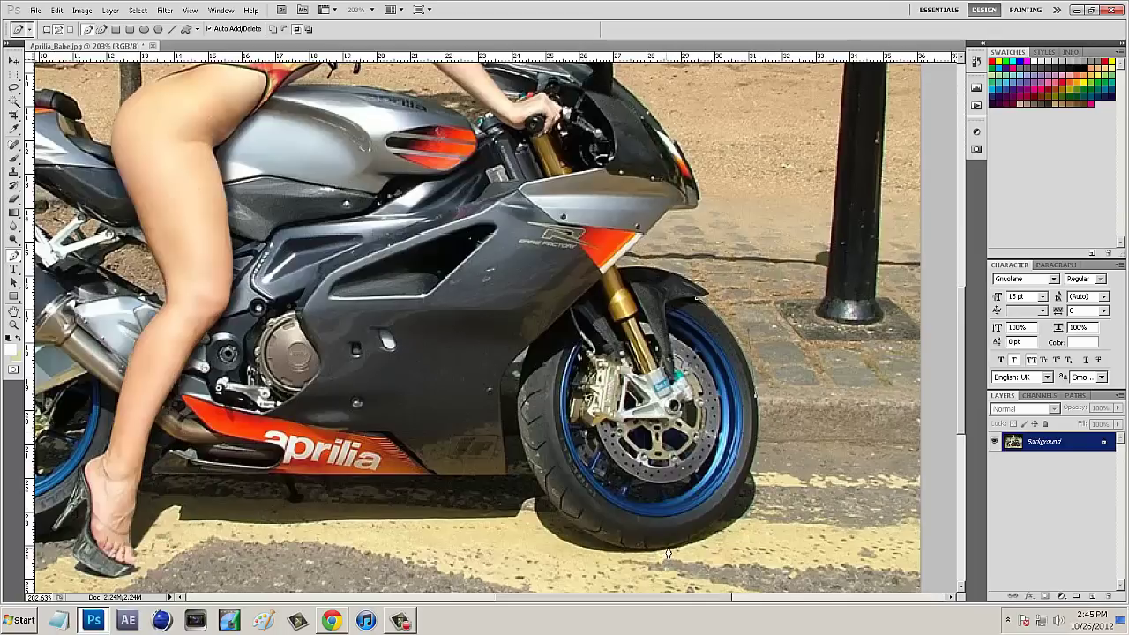
left_click_drag(669, 547, 557, 564)
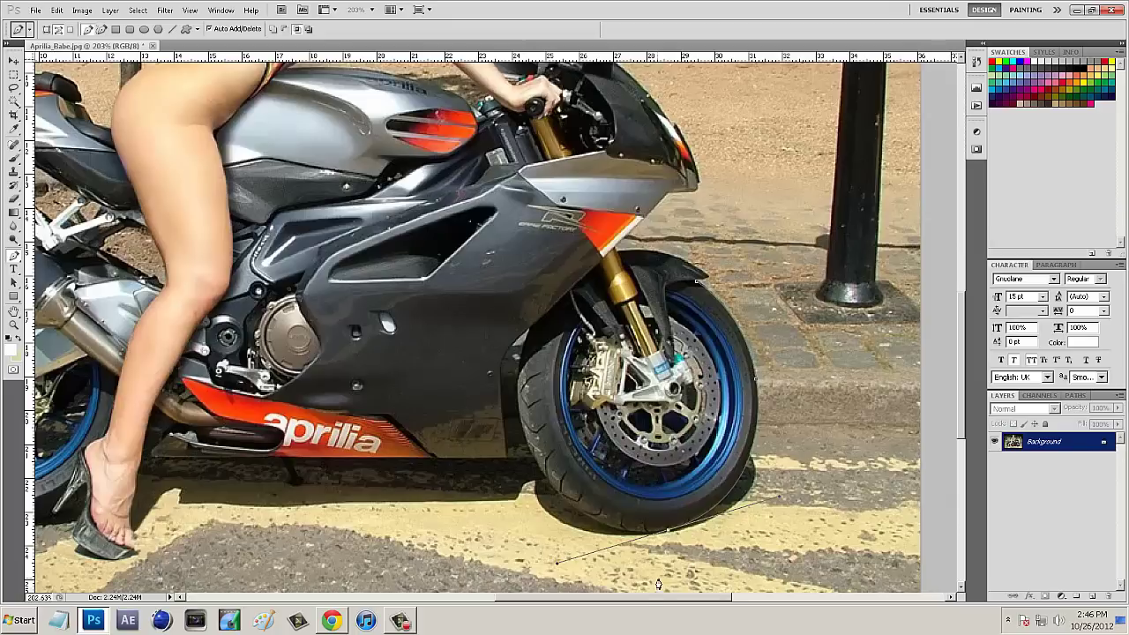
left_click(670, 532, "alt")
left_click_drag(522, 427, 483, 301)
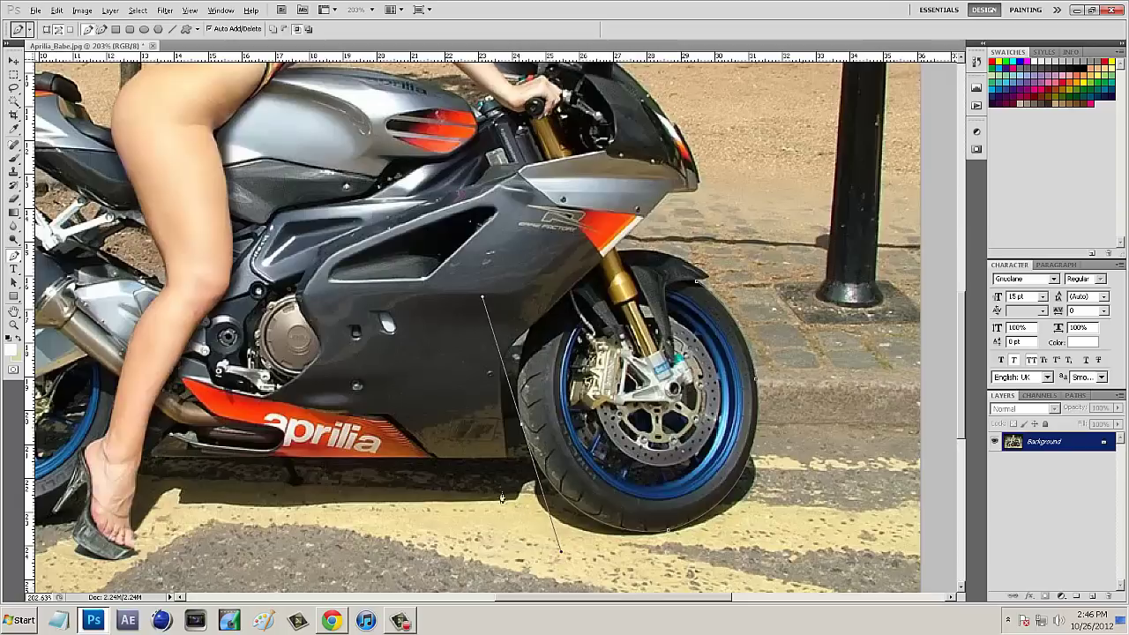
left_click(521, 428, "alt")
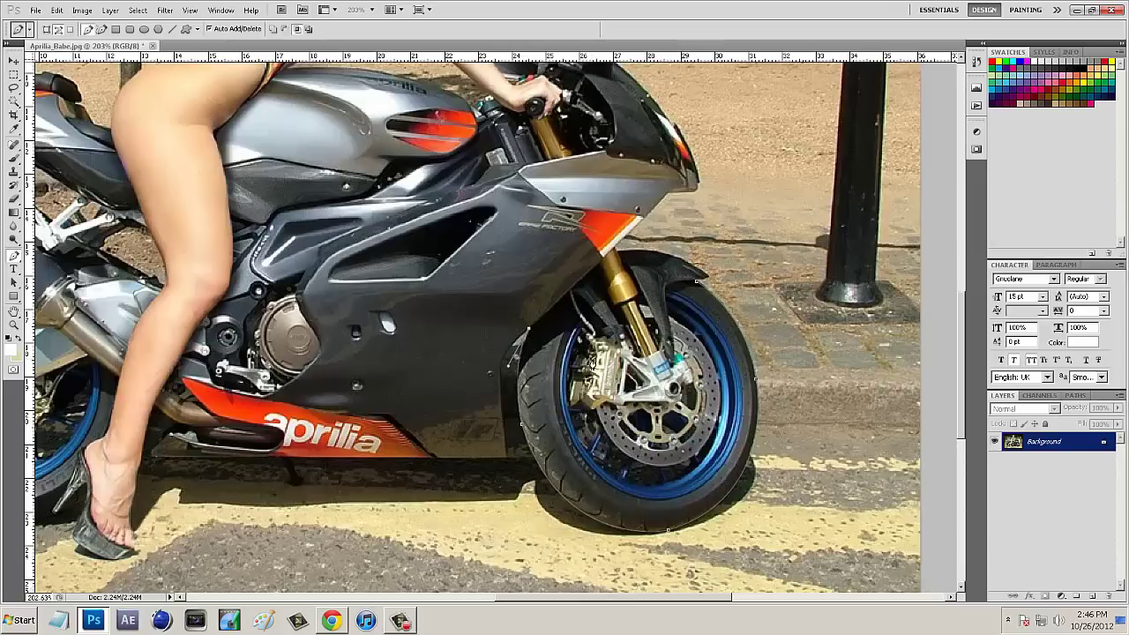
Trace the path down the rear edge of the lower fairing and along its underside to the exhaust pipe beside the leg.
left_click(500, 359)
left_click(506, 460)
mouse_move(507, 465)
left_mouse_down()
mouse_move(508, 476)
mouse_move(506, 460)
left_mouse_up()
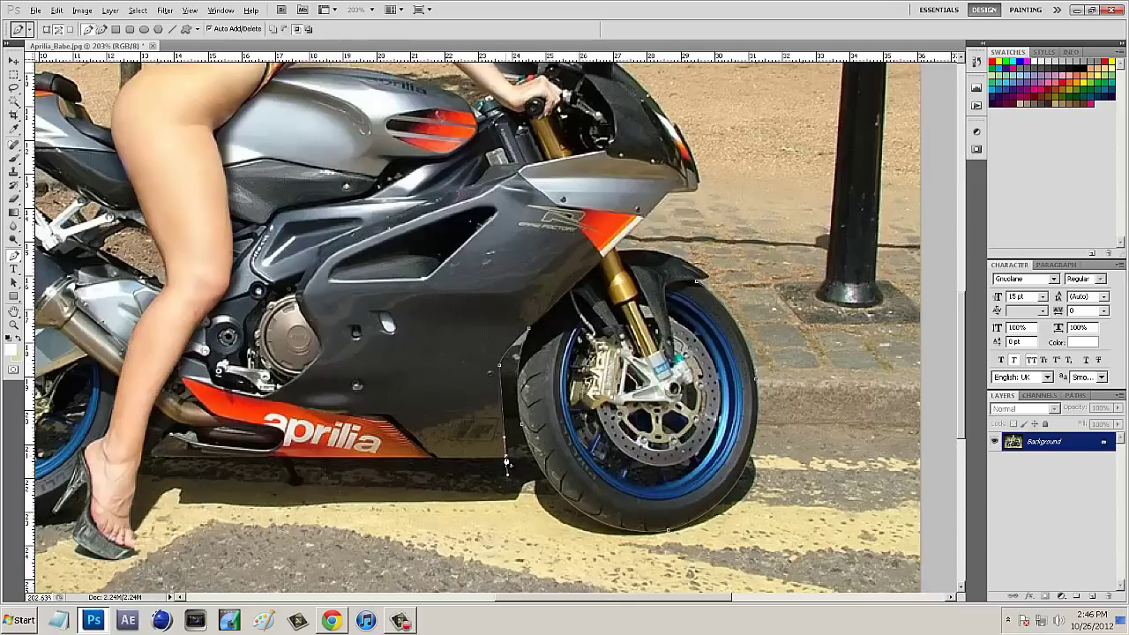
left_click(152, 459)
left_click_drag(152, 459, 35, 455)
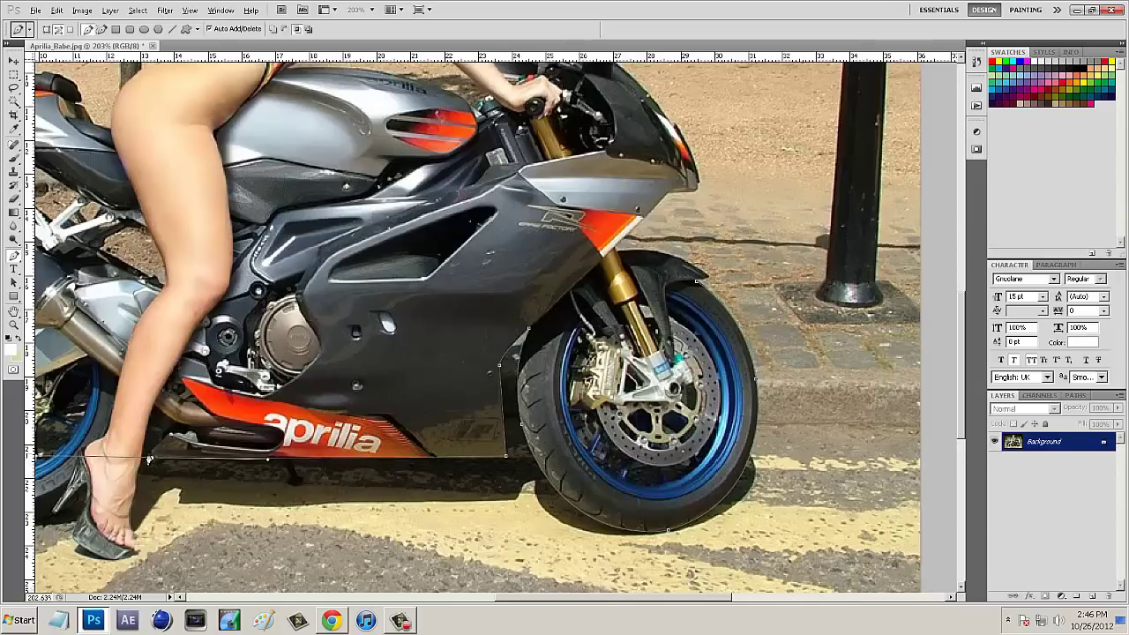
left_click(152, 459)
left_click(176, 427)
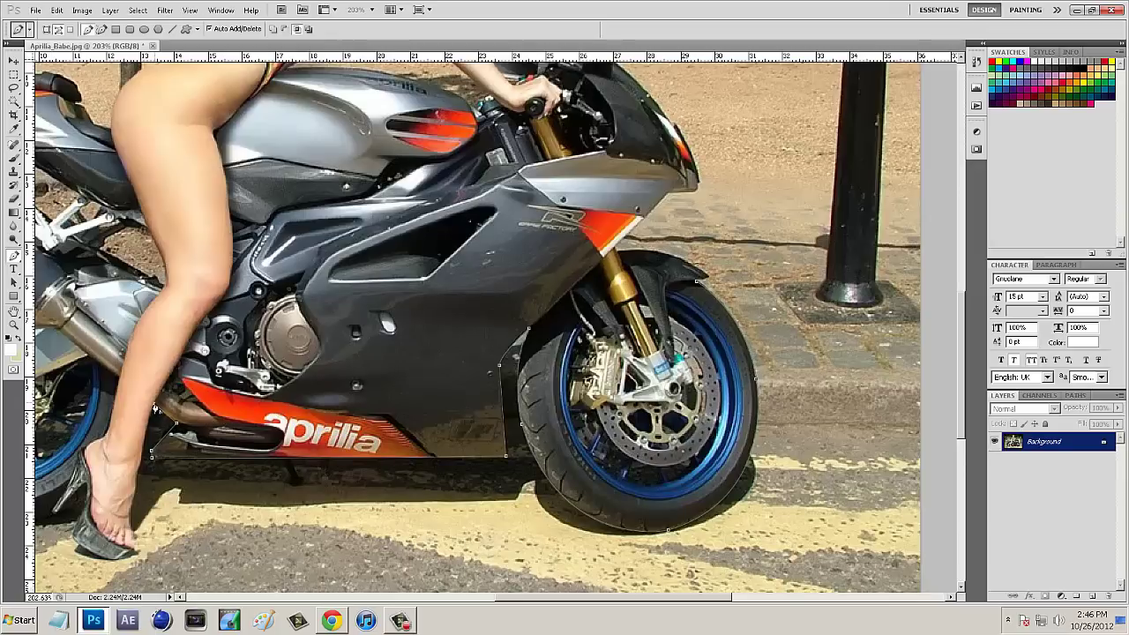
Continue the path around the rider's foot and heel, then around the rear tyre up to the exhaust silencer.
scroll(164, 446, "down", 1)
scroll(165, 447, "up", 1)
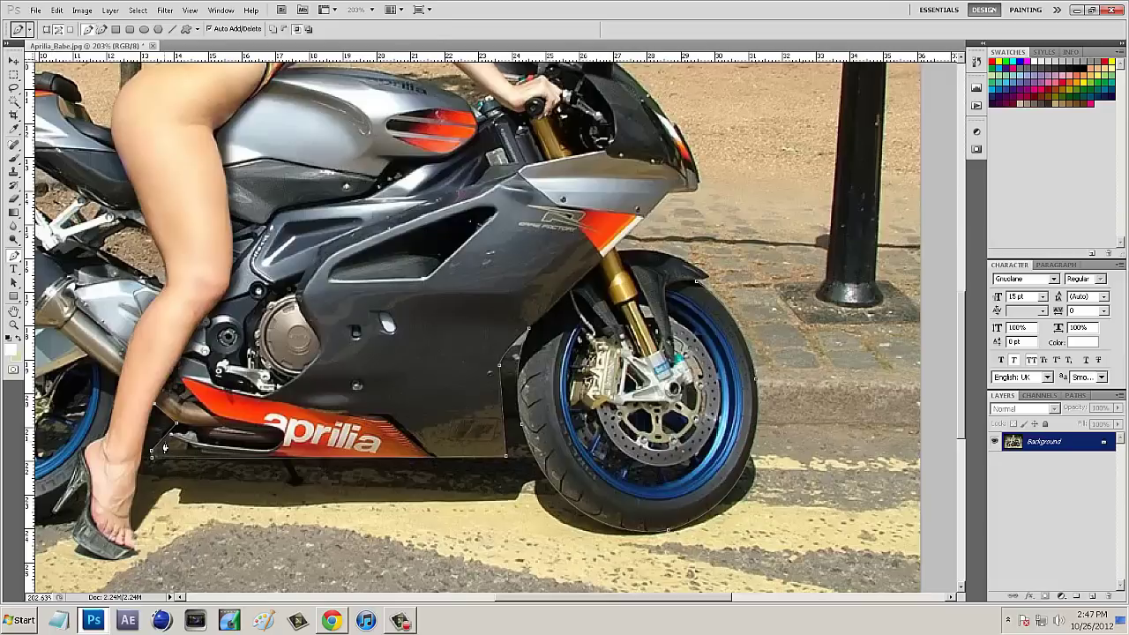
scroll(164, 447, "down", 2)
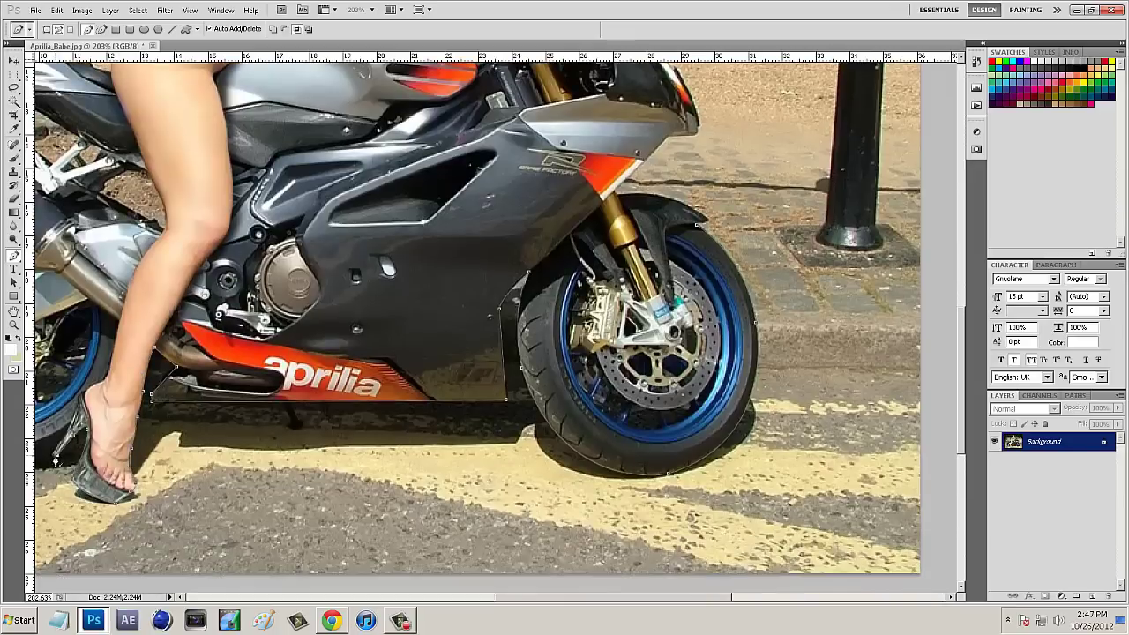
scroll(66, 450, "left", 5)
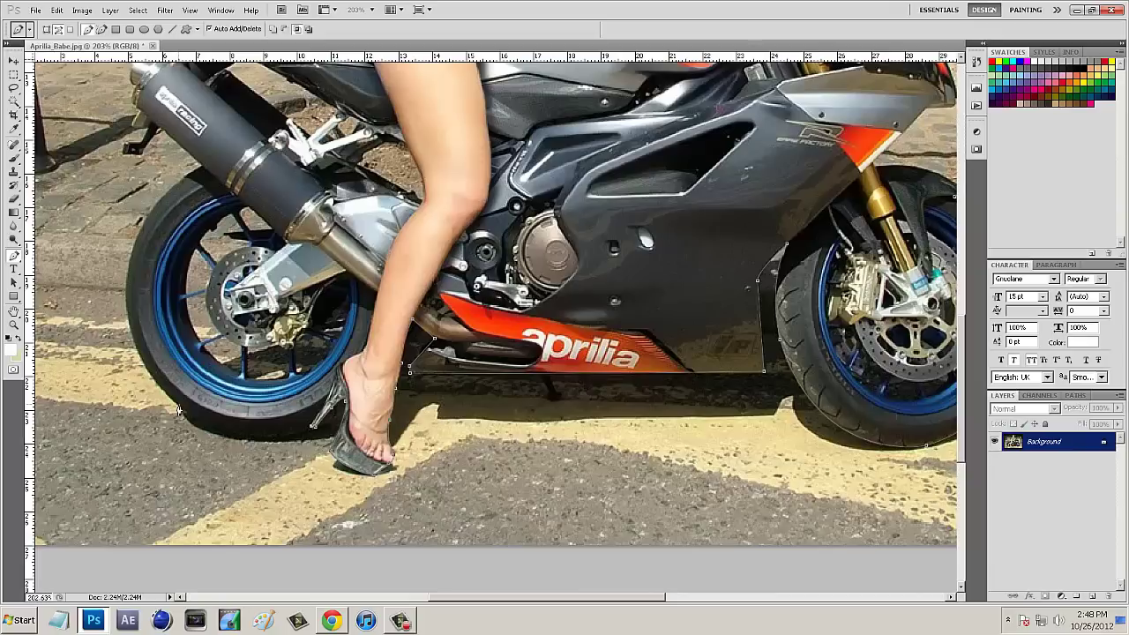
left_click_drag(177, 411, 133, 355)
scroll(203, 133, "up", 2)
scroll(146, 137, "up", 1)
scroll(182, 177, "up", 1)
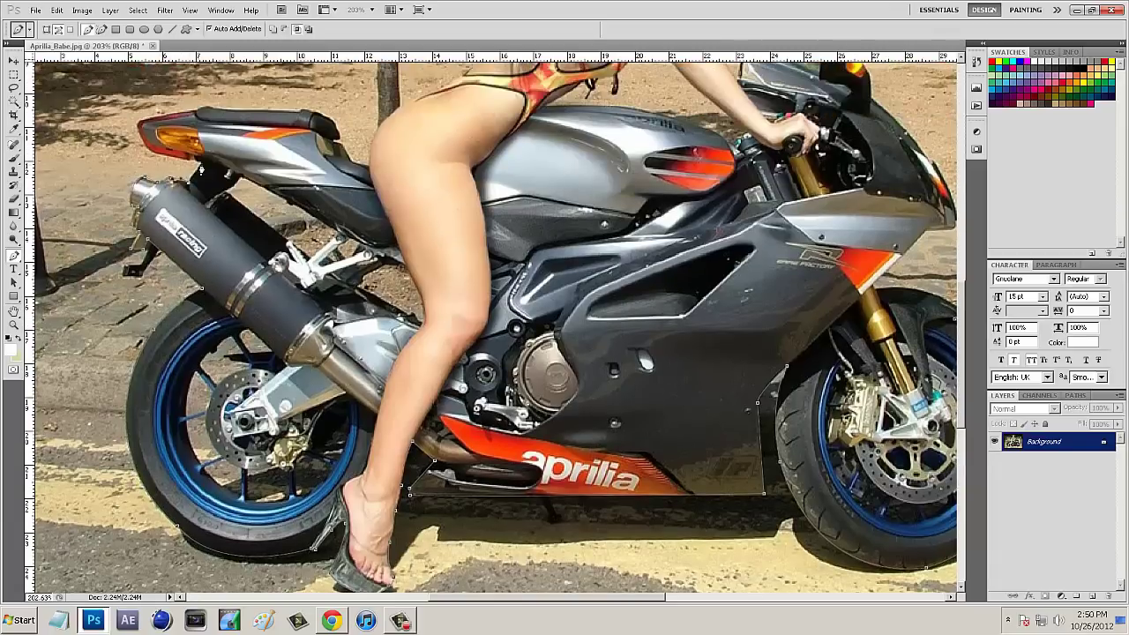
Trace the path around the silencer, tail and seat, then over the rider's hip onto the lower back.
scroll(195, 117, "up", 2)
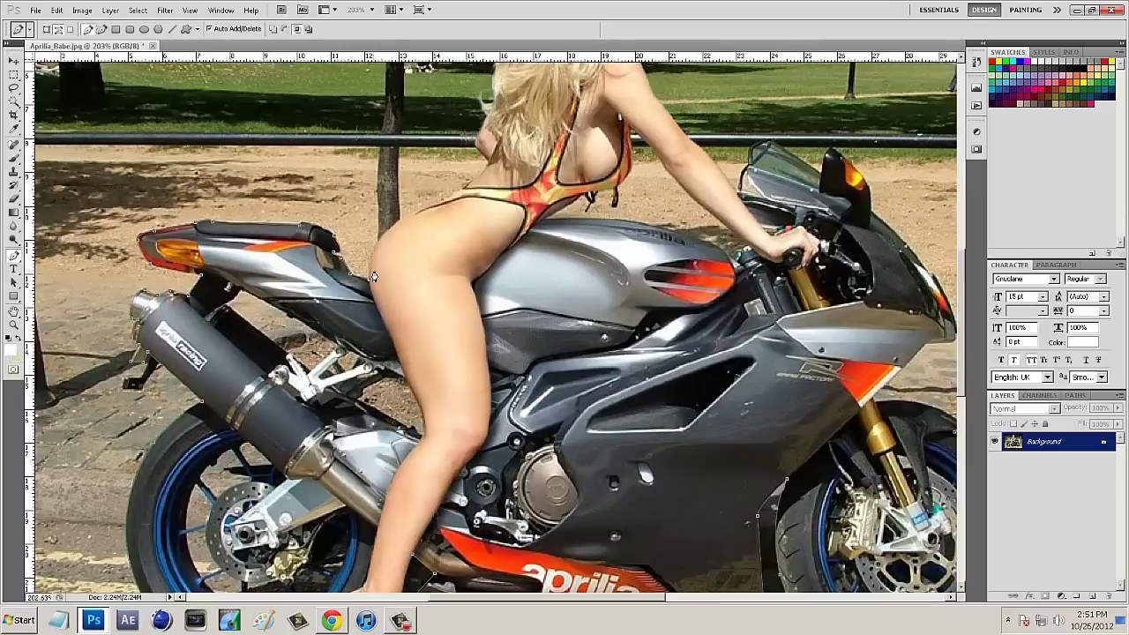
left_click_drag(417, 216, 460, 207)
scroll(459, 210, "up", 3)
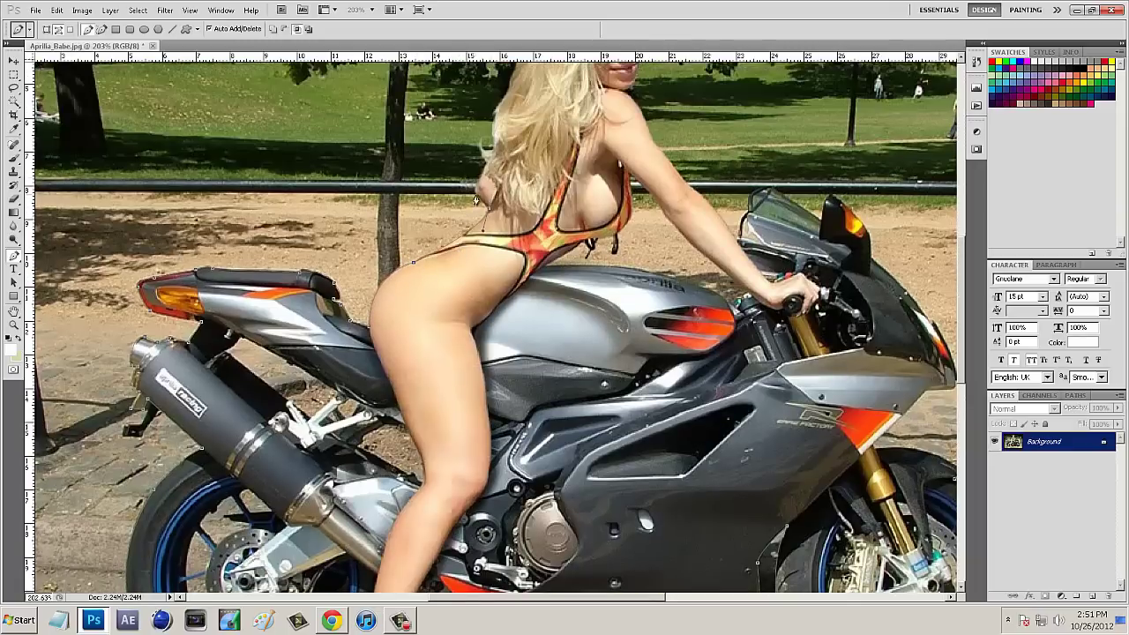
Extend the path up the rider's back and around the outline of the hair.
scroll(477, 259, "up", 2)
scroll(476, 259, "up", 1)
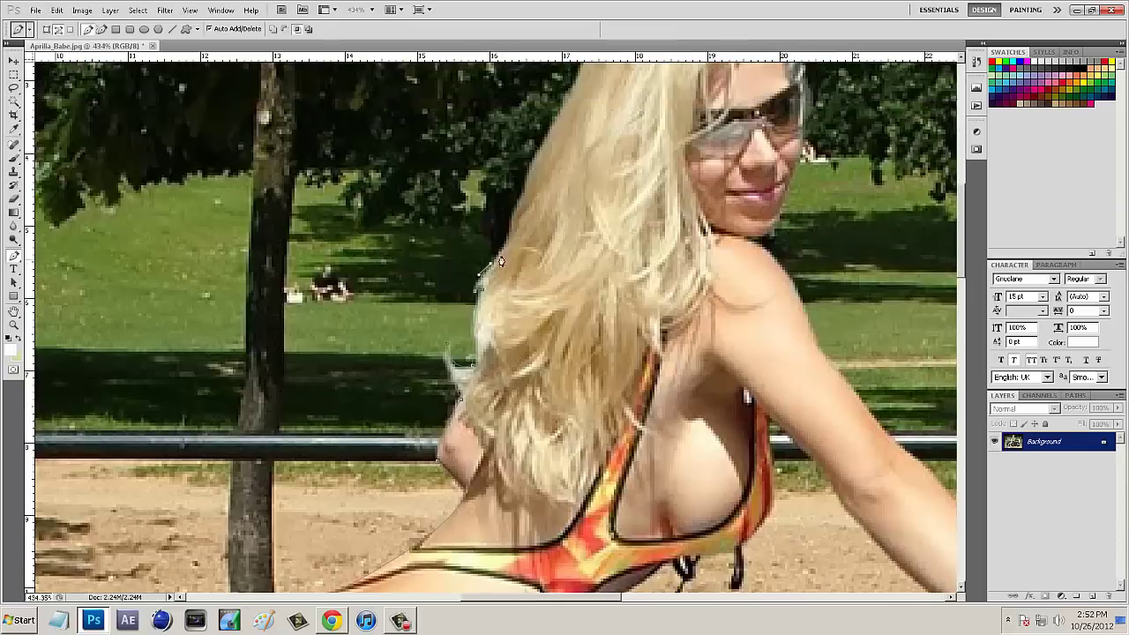
scroll(504, 202, "up", 4)
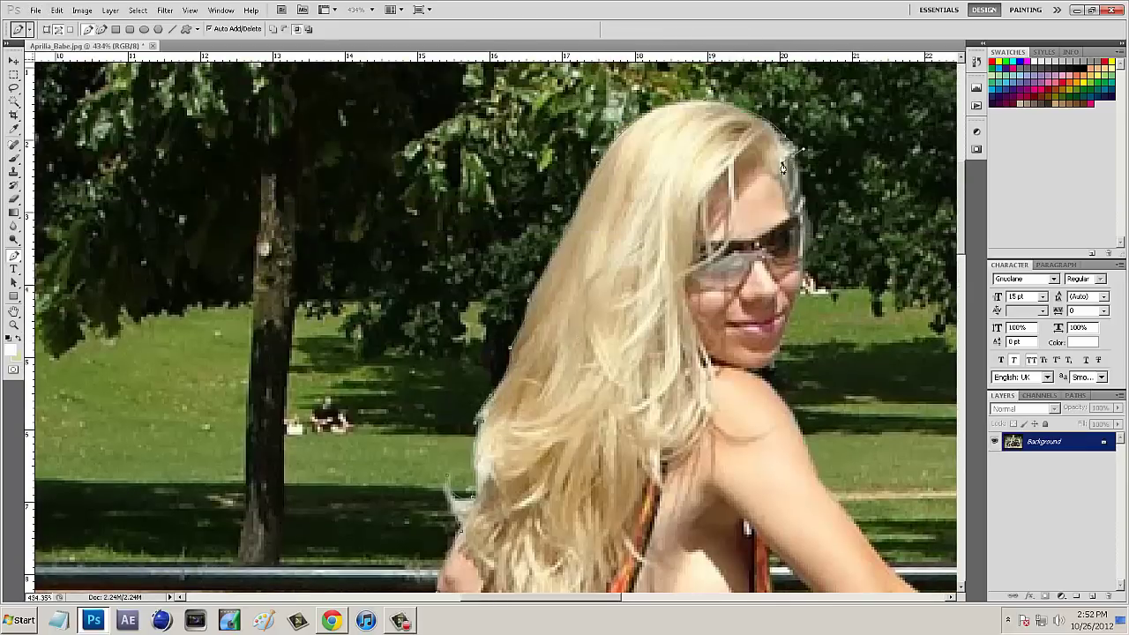
Trace the path down the rider's shoulder and outer arm to the motorcycle's windscreen.
scroll(764, 112, "down", 2)
scroll(509, 392, "right", 5)
scroll(510, 392, "down", 3)
scroll(510, 393, "down", 1)
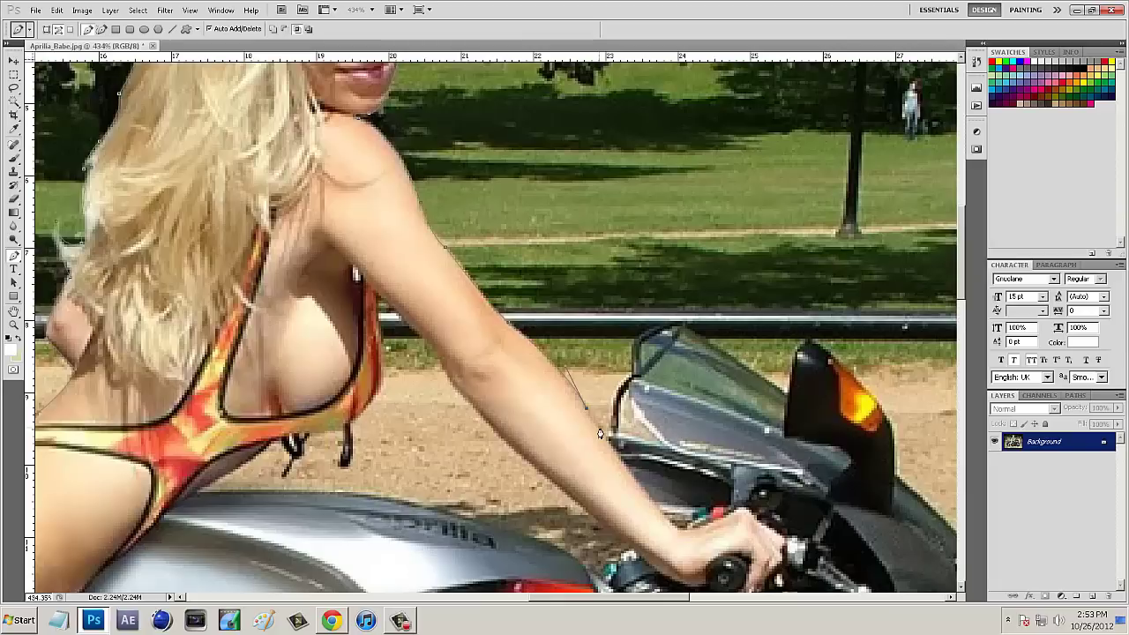
scroll(485, 441, "down", 1)
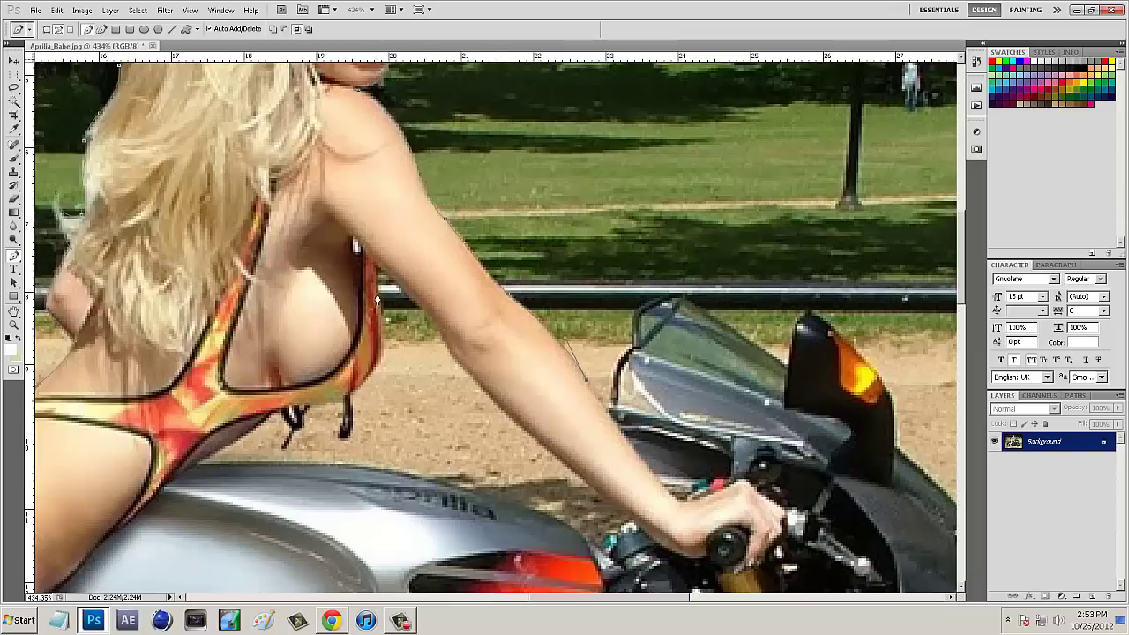
scroll(494, 494, "down", 1)
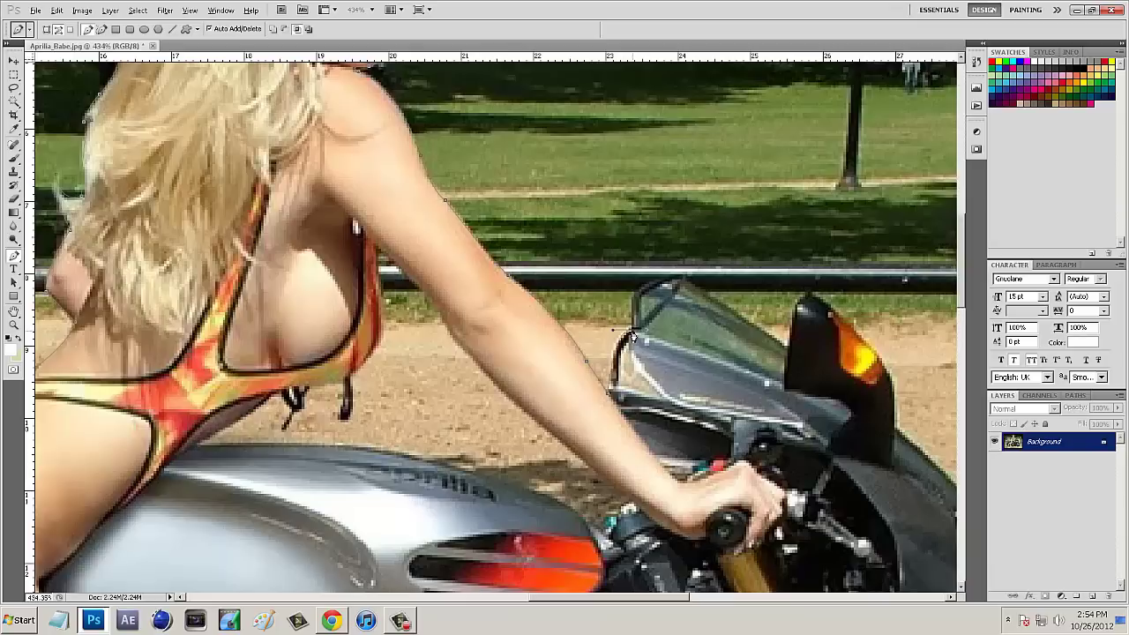
Continue the path over the top of the windscreen and onto the mirror.
left_click(636, 290)
left_click(666, 279)
left_click(703, 290)
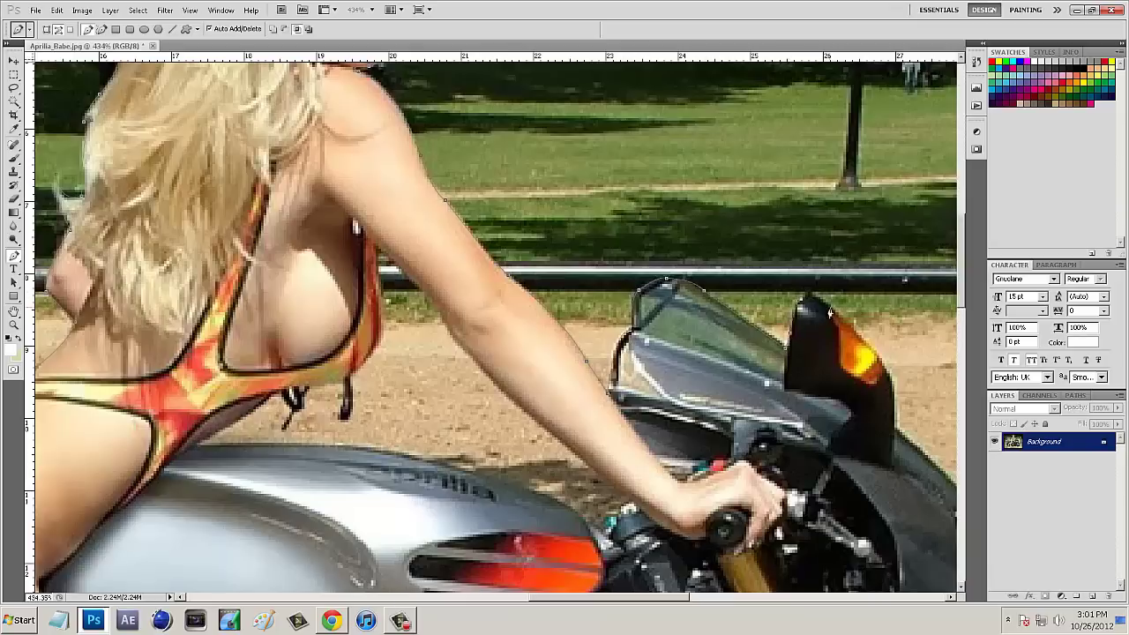
left_click_drag(829, 313, 507, 406)
Fit the image in view and convert the finished outline path into a new anti-aliased selection.
key("ctrl+0")
double_click(1101, 446)
key("Escape")
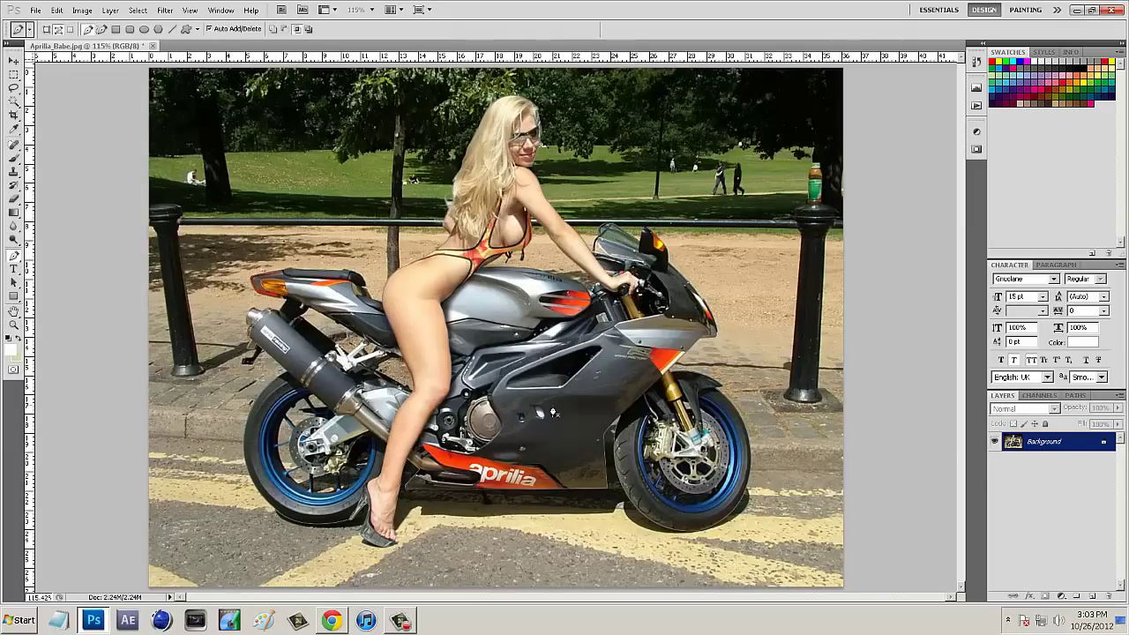
right_click(553, 412)
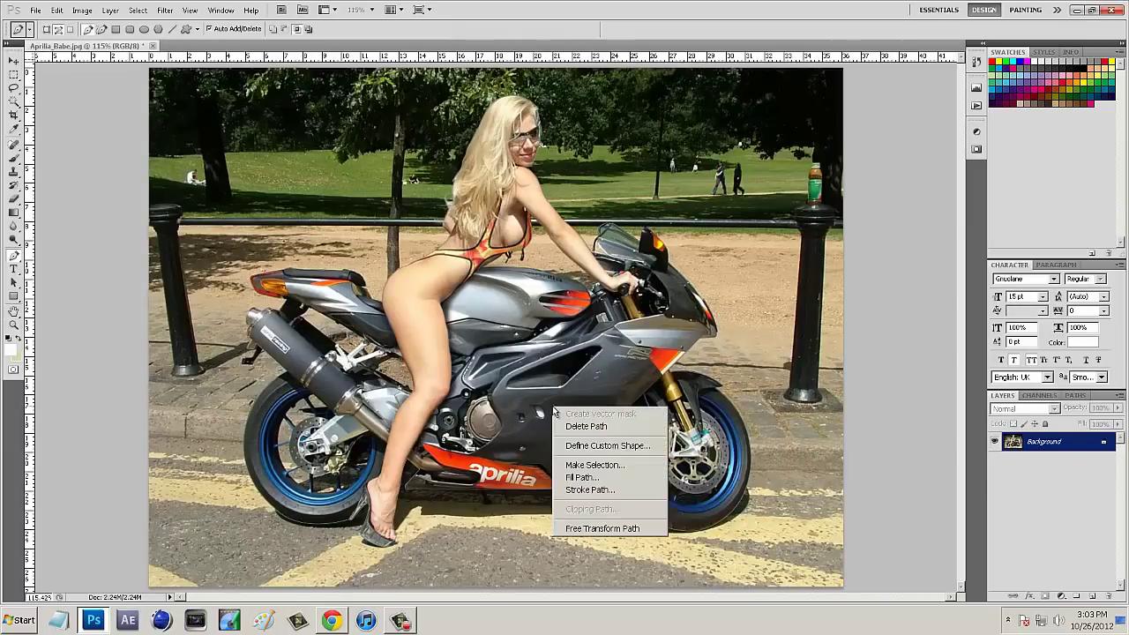
left_click(577, 460)
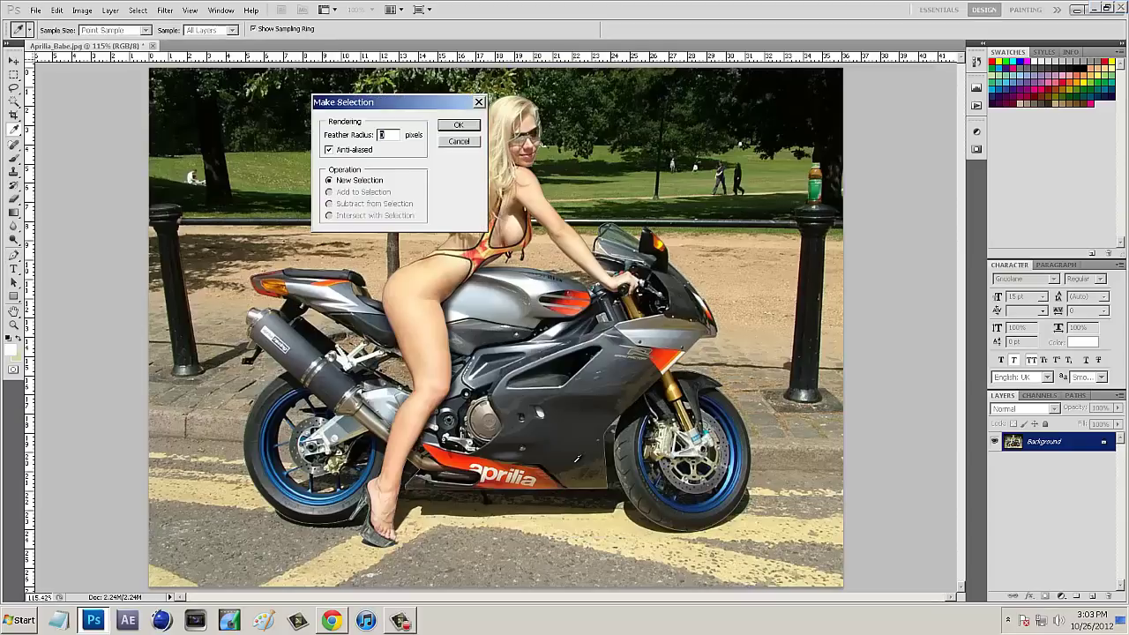
left_click(452, 126)
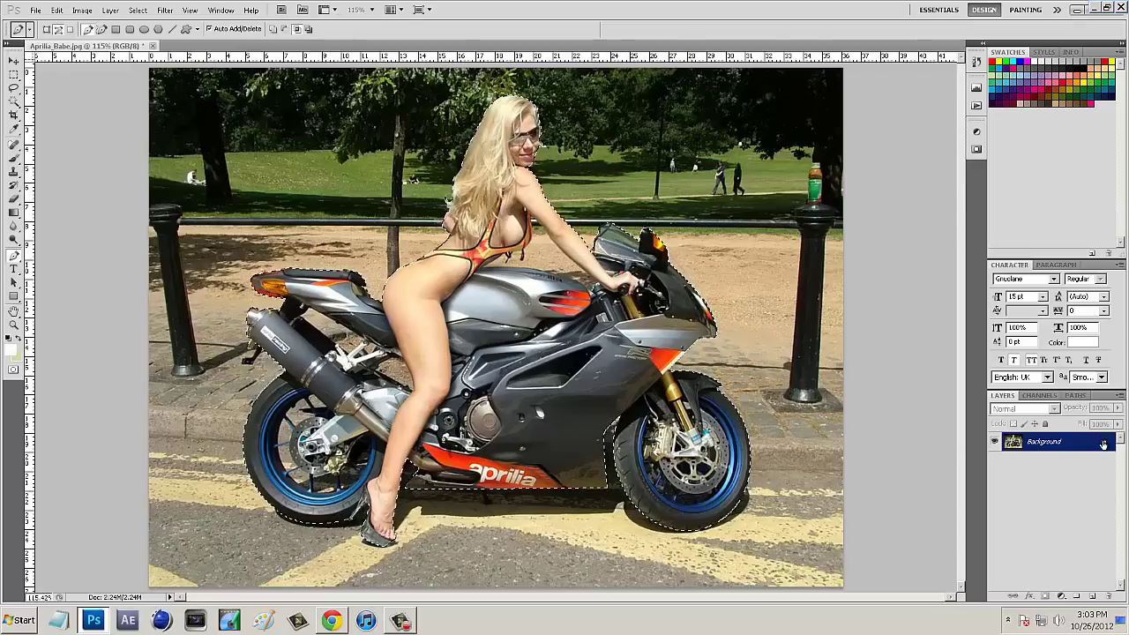
Convert the locked Background into a regular layer and delete everything outside the rider and motorcycle.
double_click(1102, 444)
left_click(573, 186)
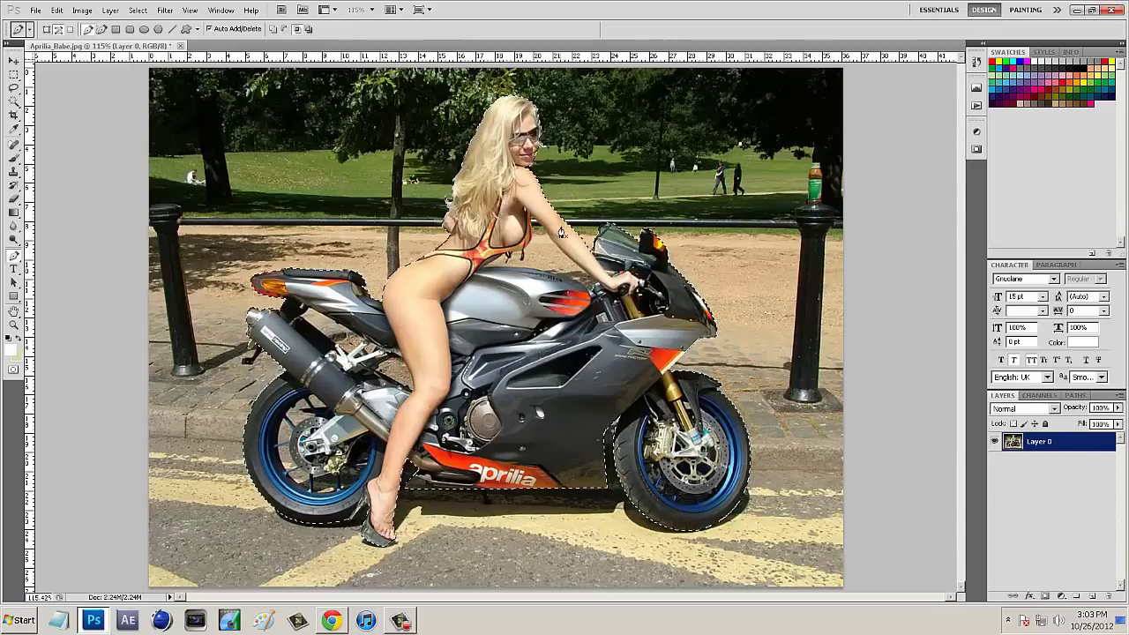
left_click(137, 11)
left_click(177, 63)
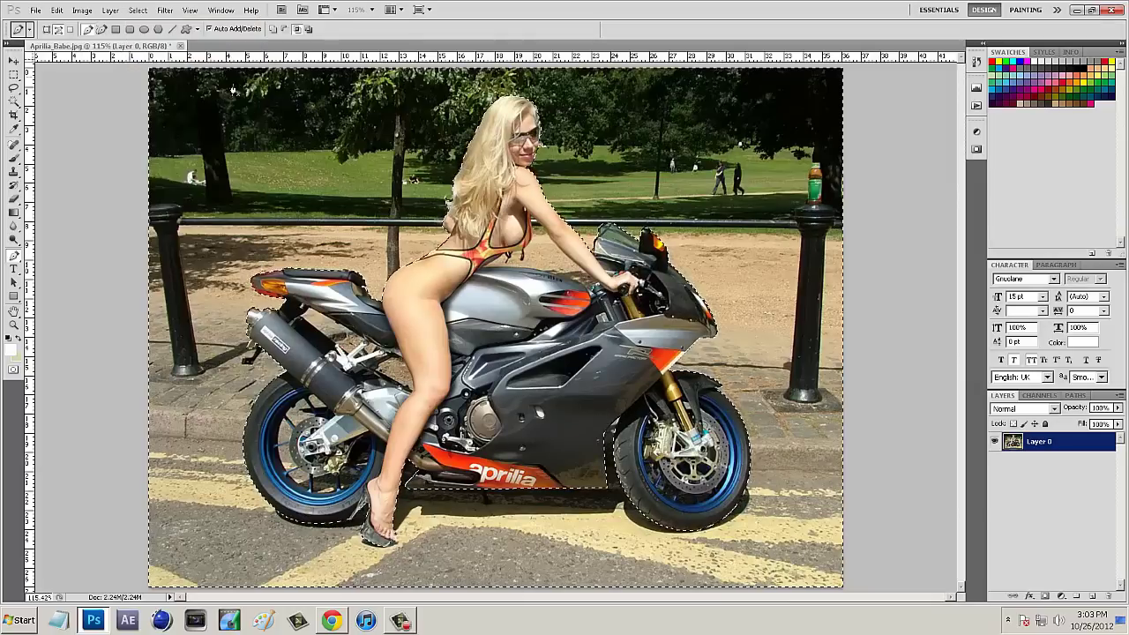
key("Delete")
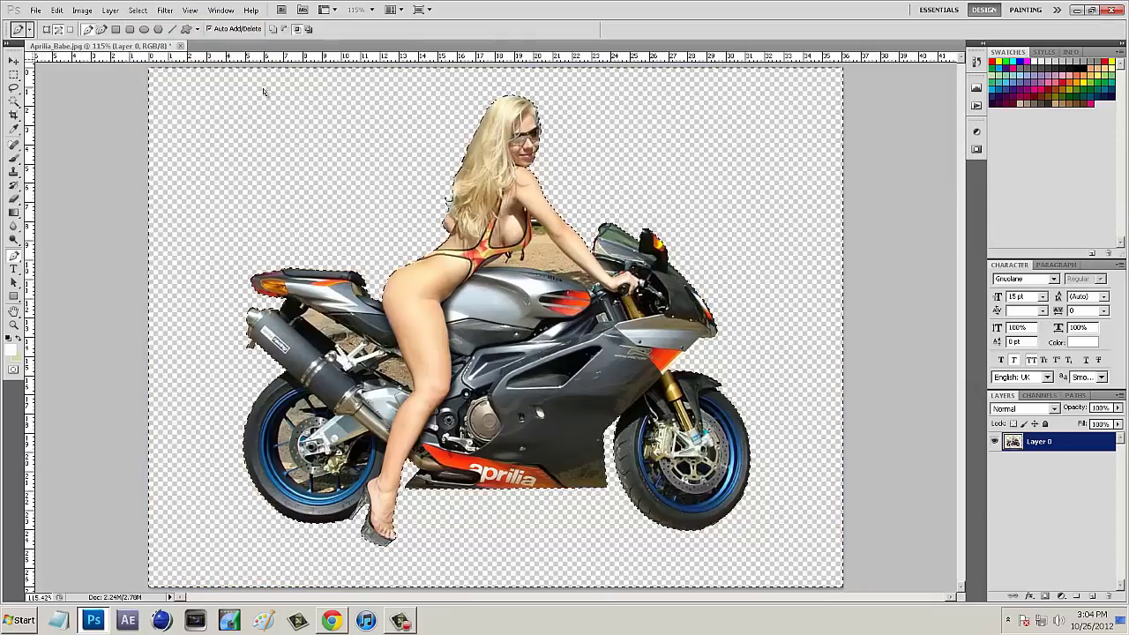
key("ctrl+d")
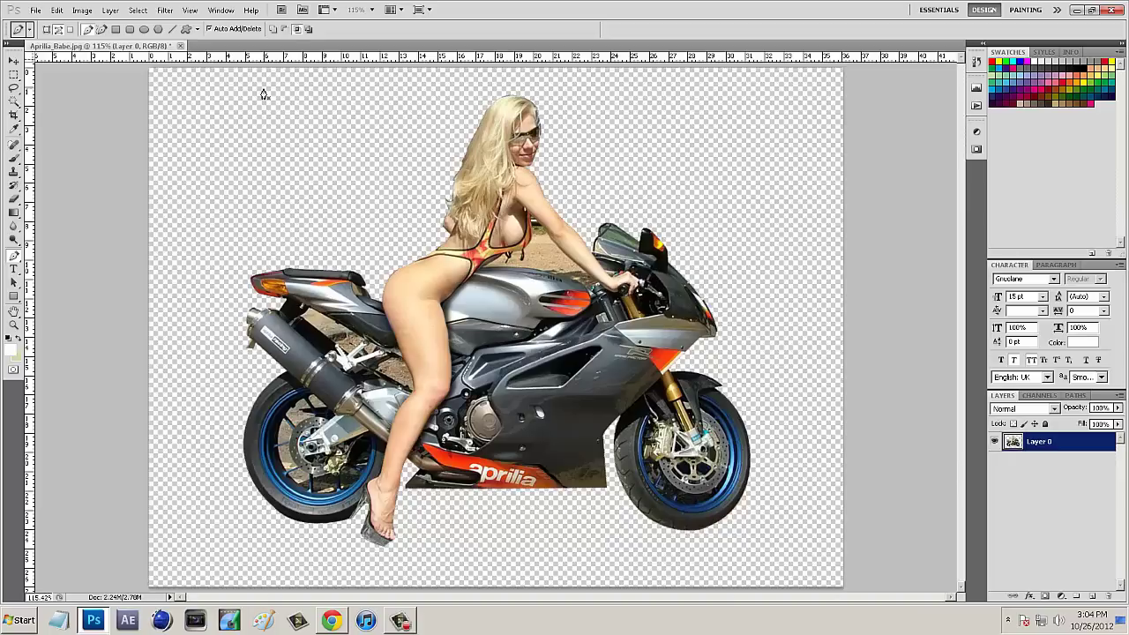
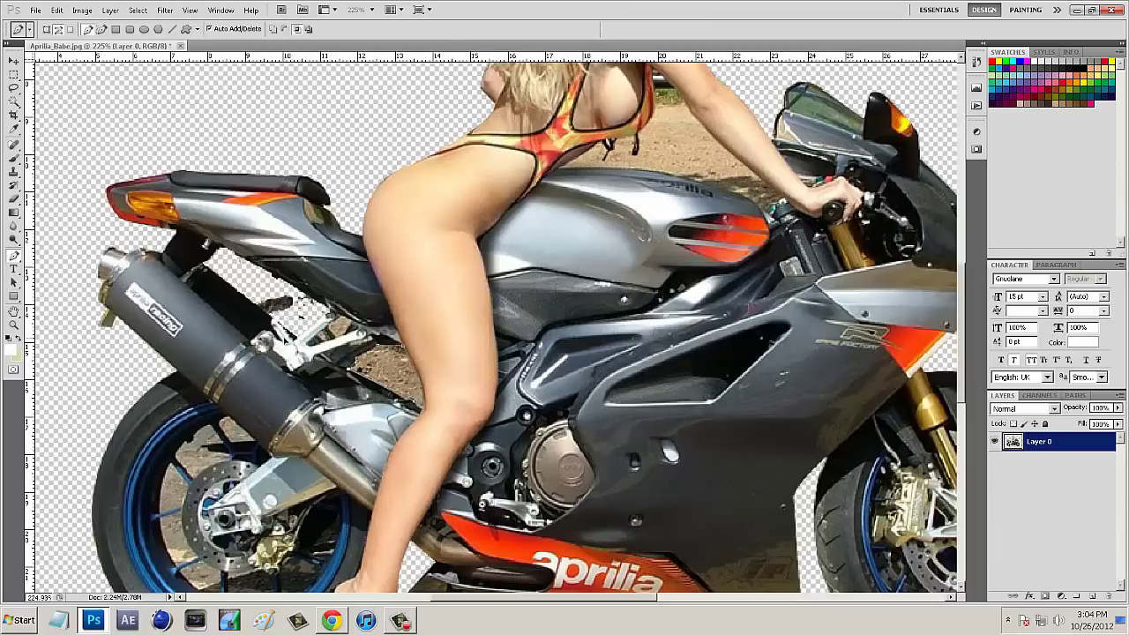
Turn the path around the background gap between the rear swingarm and the leg into a selection and clear it.
right_click(370, 383)
left_click(411, 457)
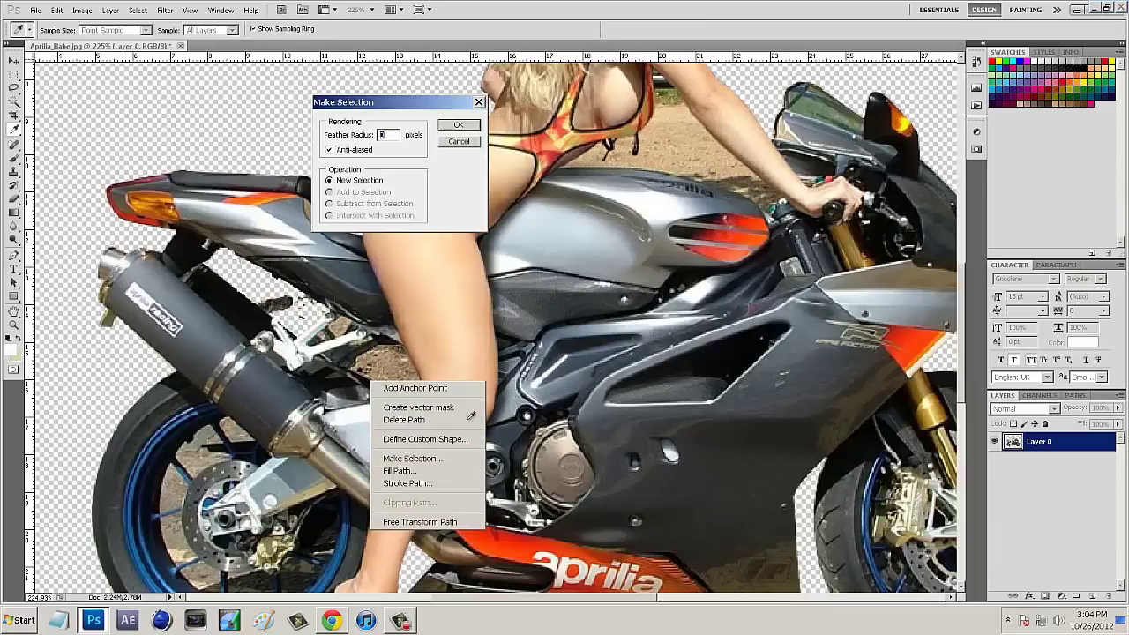
left_click(459, 124)
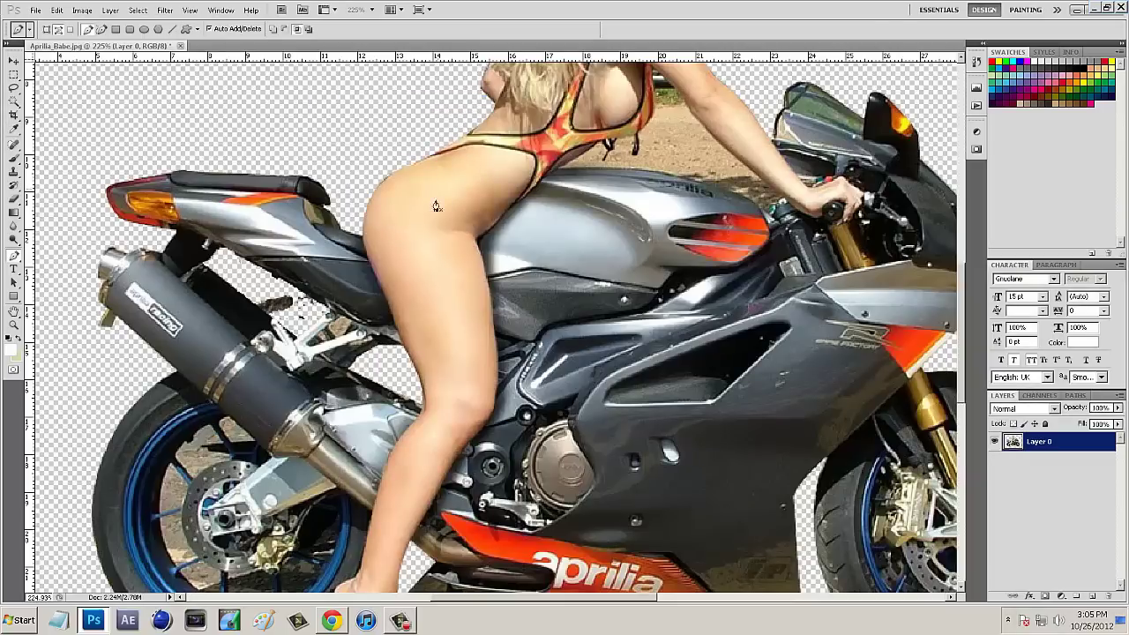
Clear leftover background patches around the white subframe beneath the seat using Magic Wand selections, then deselect.
scroll(338, 315, "down", 1)
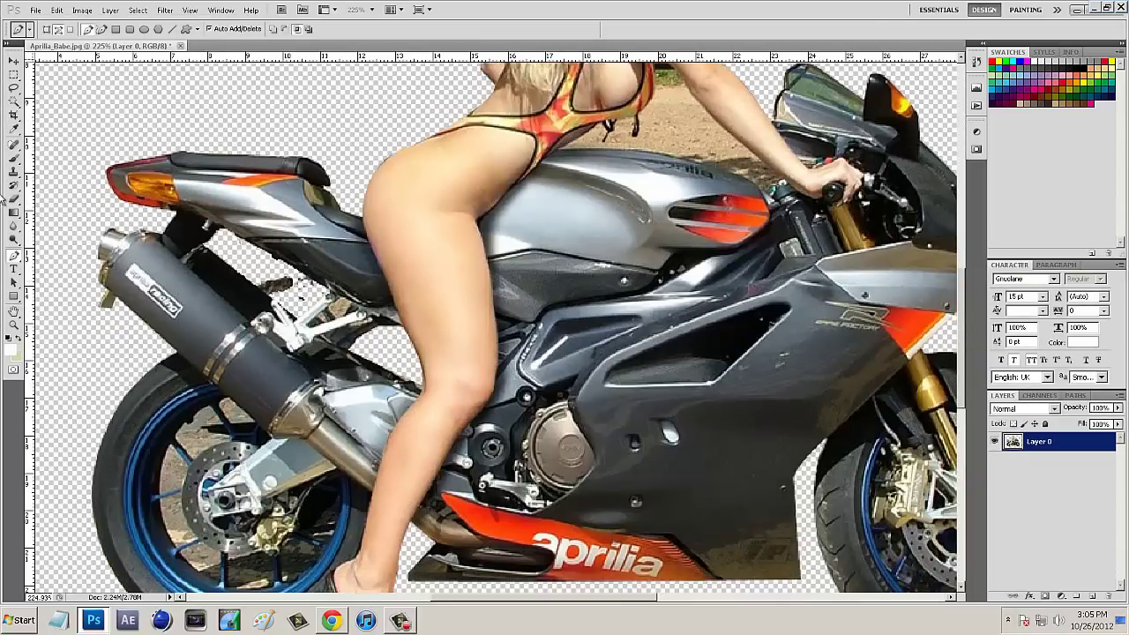
left_click(14, 103)
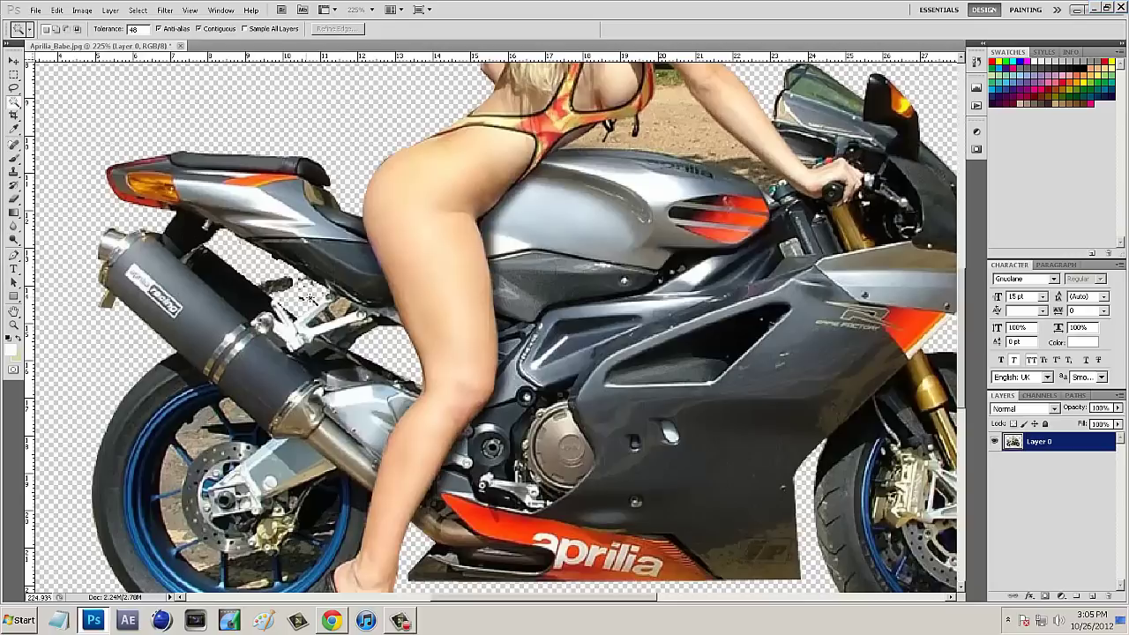
left_click(340, 314)
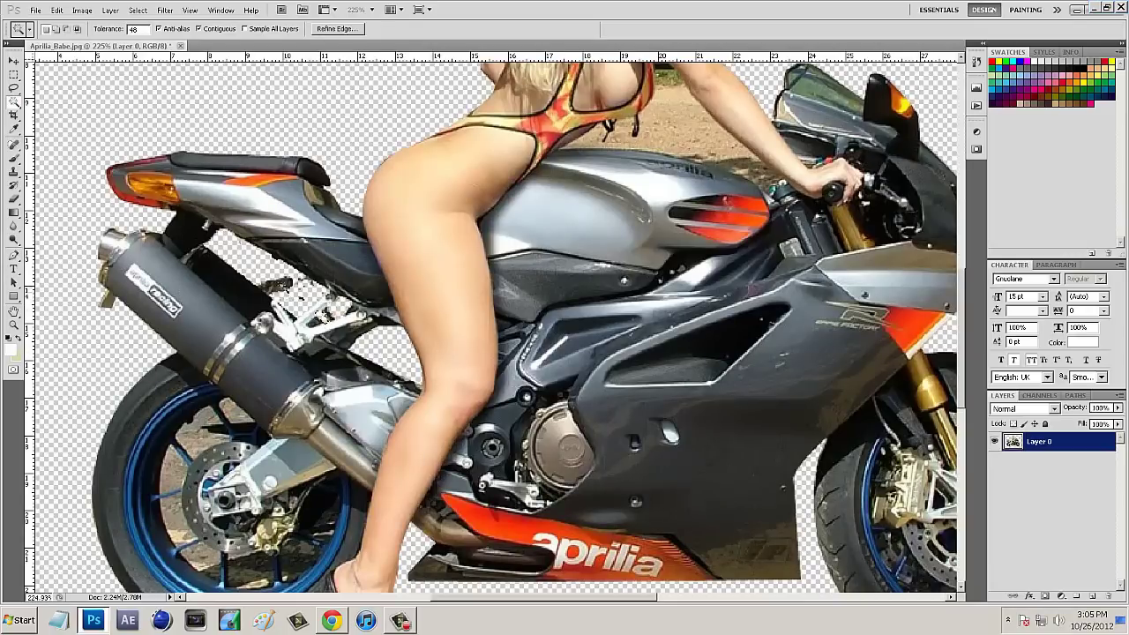
left_click(282, 291)
key("ctrl+d")
left_click(284, 284)
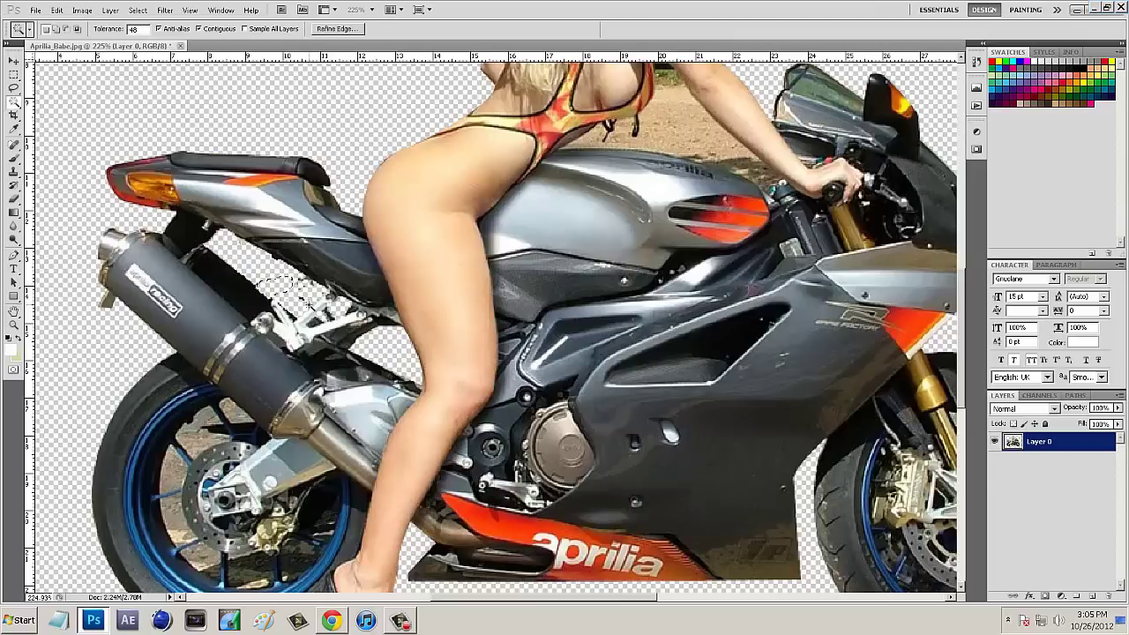
key("ctrl+d")
Select the sandy ground enclosed by the rider's torso, arm and the fuel tank with the Magic Wand and delete it.
scroll(667, 209, "up", 2)
scroll(667, 209, "up", 2)
left_click(668, 209)
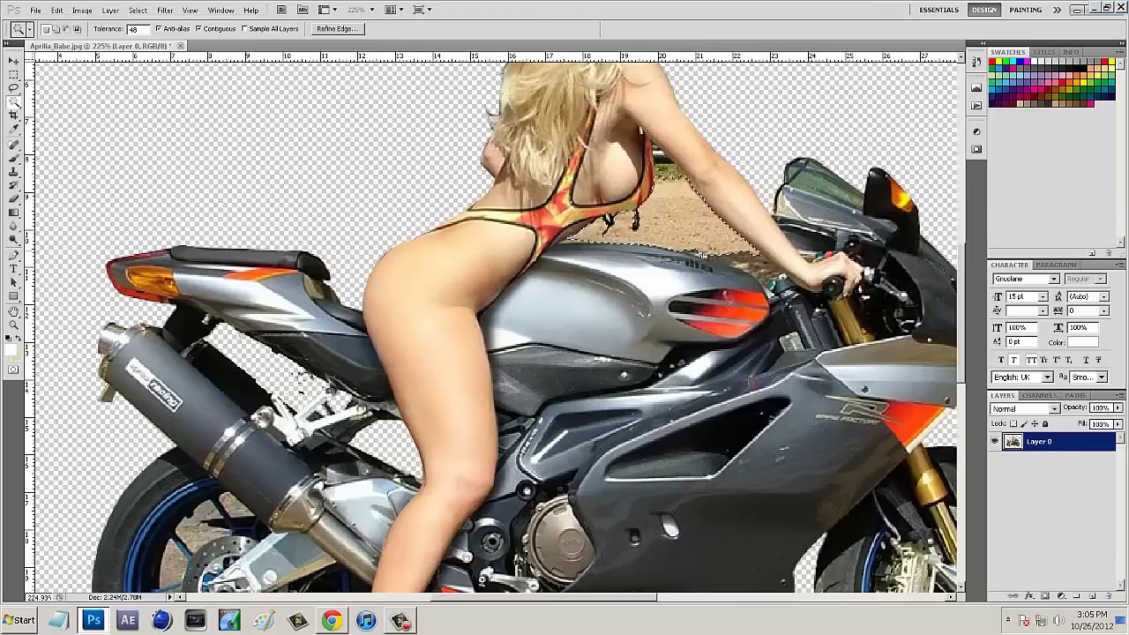
key("Delete")
key("ctrl+d")
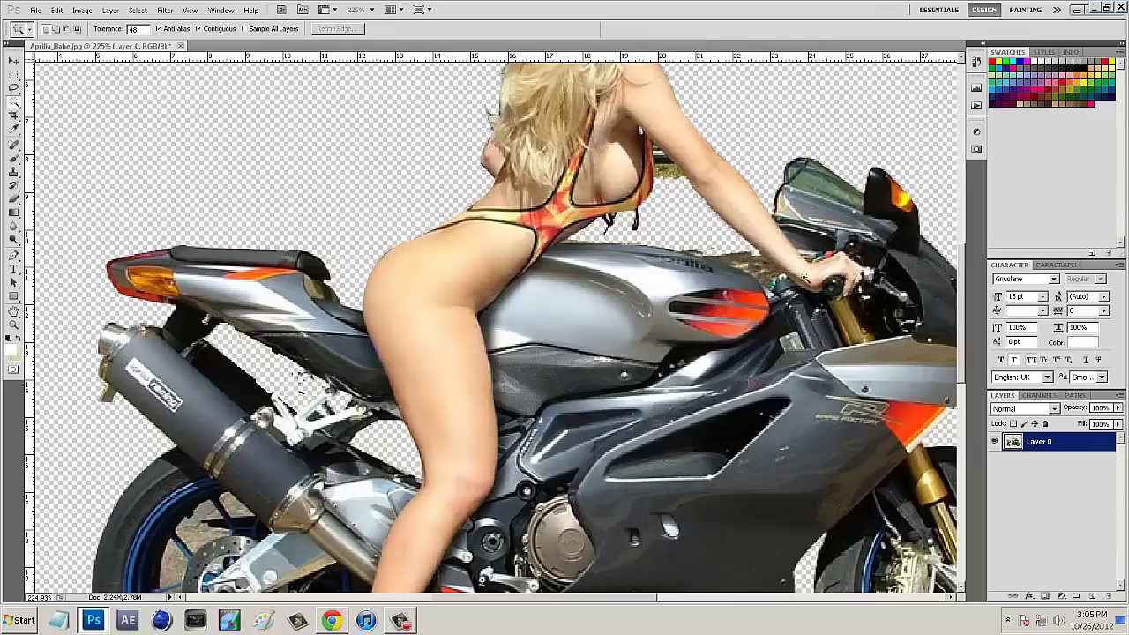
left_click(756, 269)
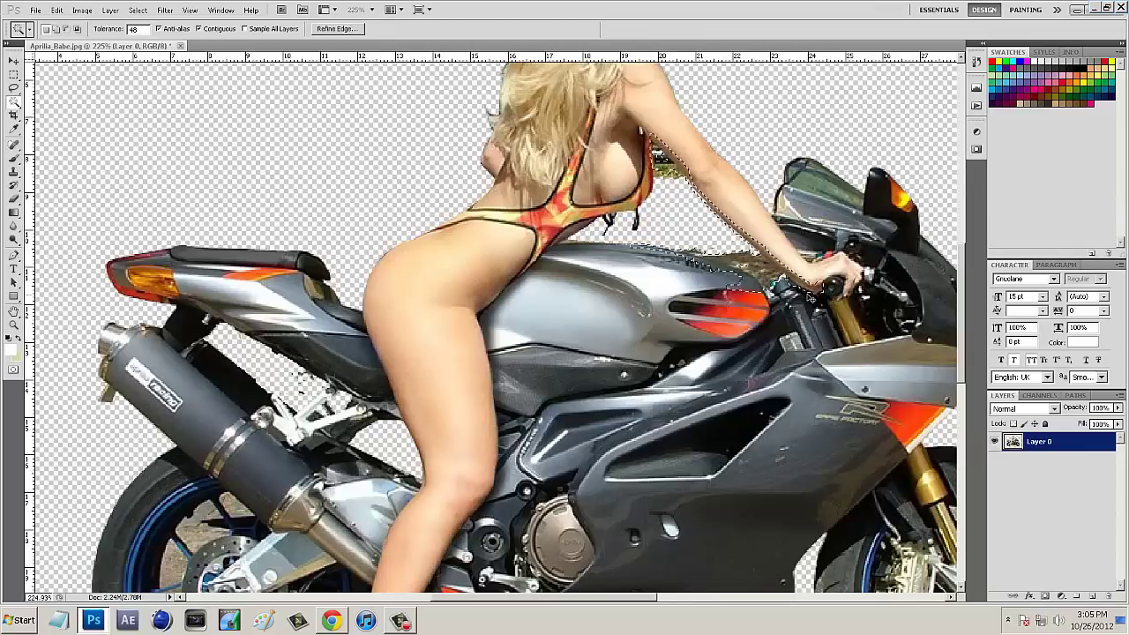
key("Delete")
key("ctrl+d")
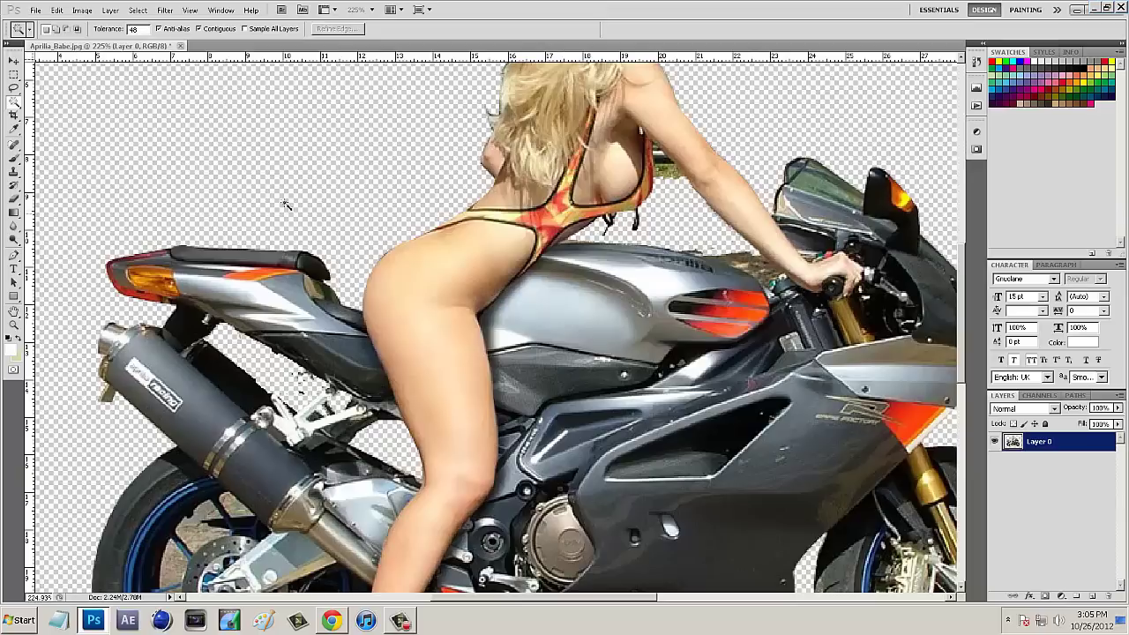
Trace a Pen path from the swimsuit's junction with the tank around the hanging strings and up the front of the torso.
left_click(15, 256)
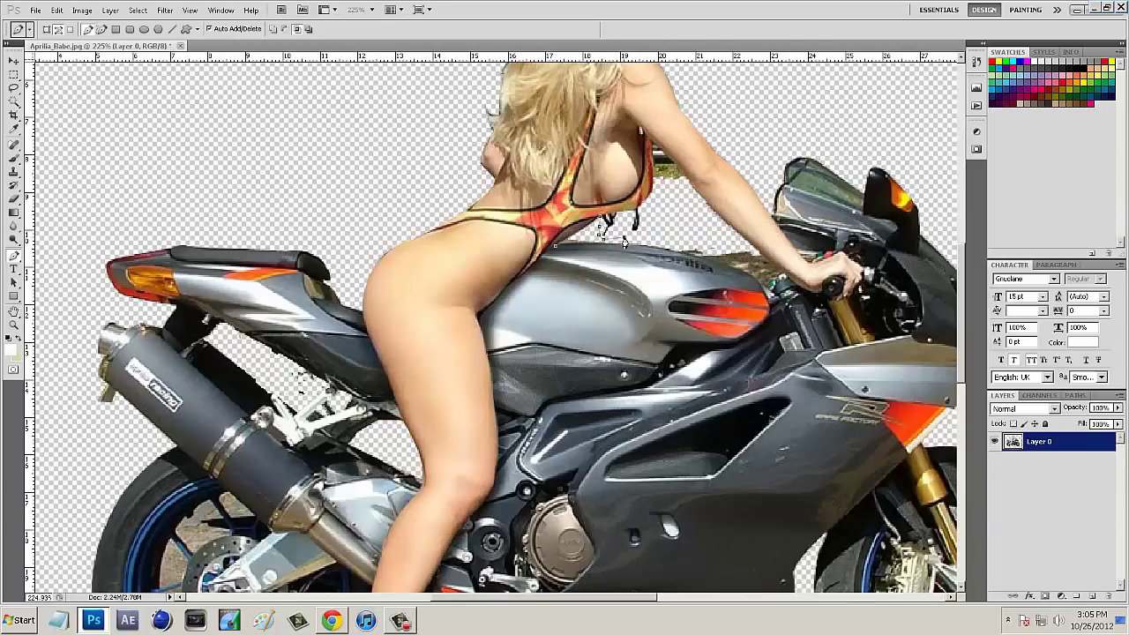
left_click_drag(658, 230, 657, 187)
scroll(665, 180, "up", 4)
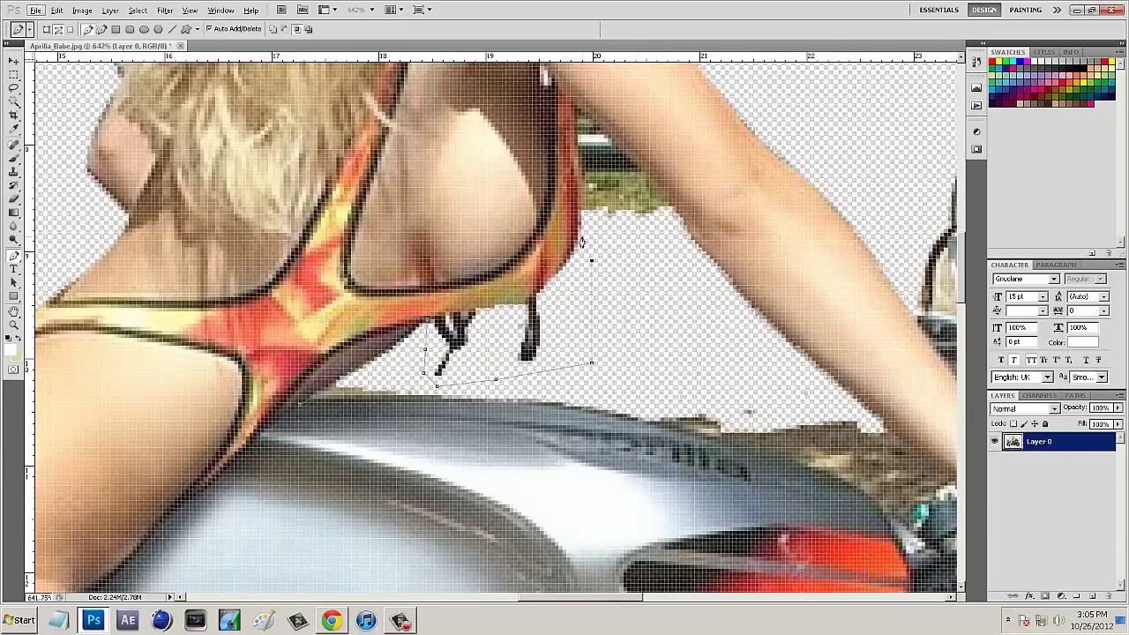
left_click_drag(581, 231, 582, 165)
scroll(793, 309, "down", 2)
scroll(838, 458, "down", 1)
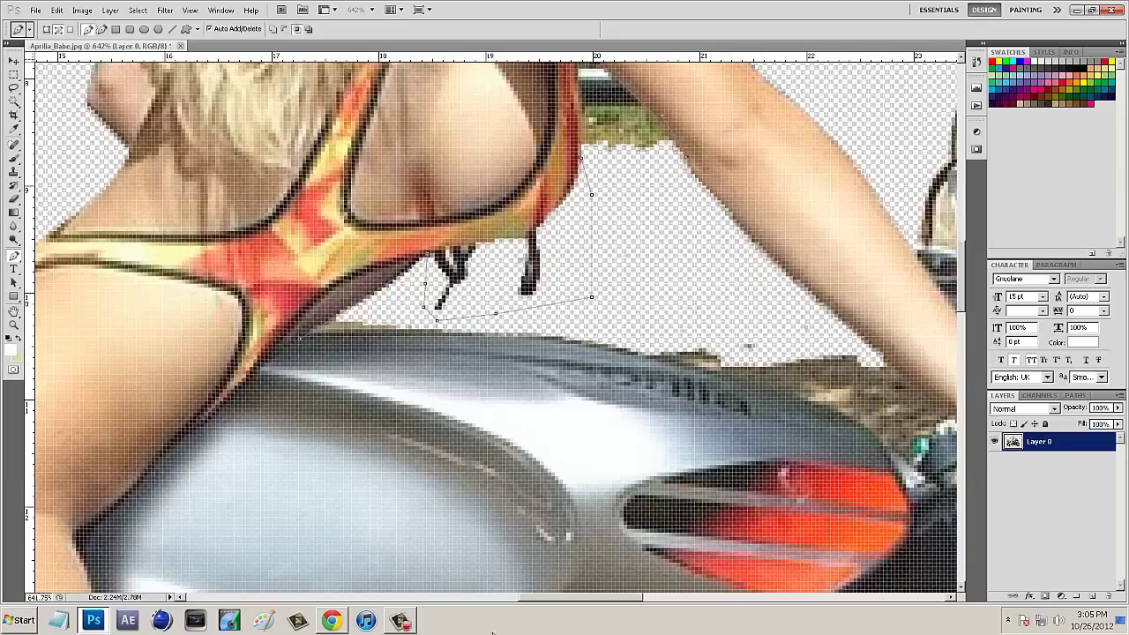
Continue the path down the arm's underside to the handlebar and back along the tank's upper edge to close it.
left_click_drag(536, 606, 590, 599)
scroll(677, 397, "down", 1)
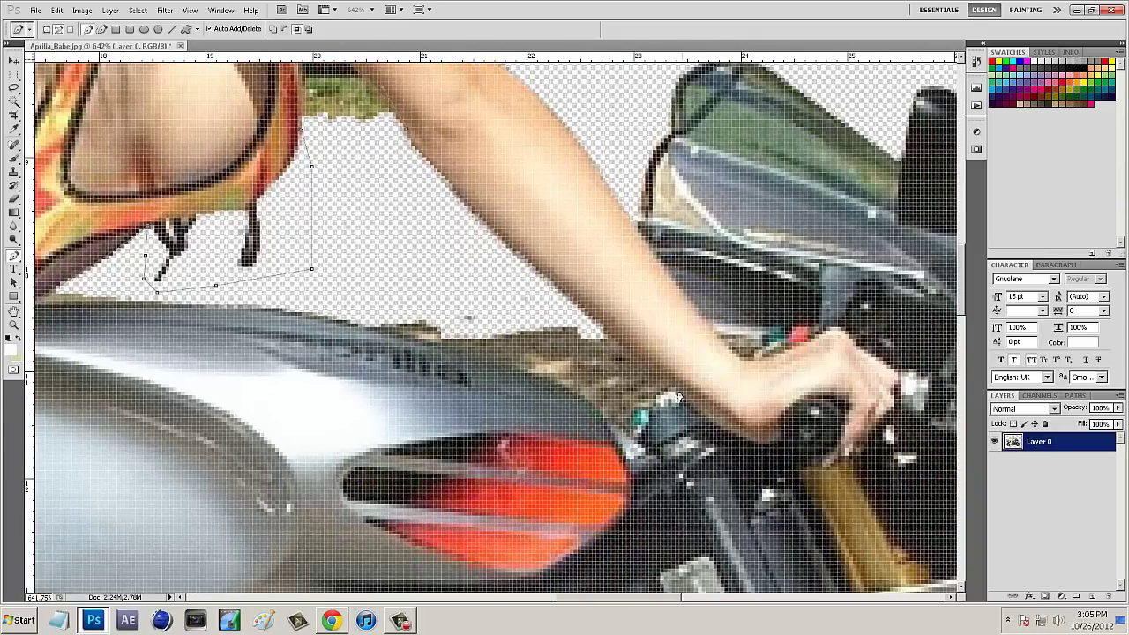
left_click_drag(671, 391, 818, 496)
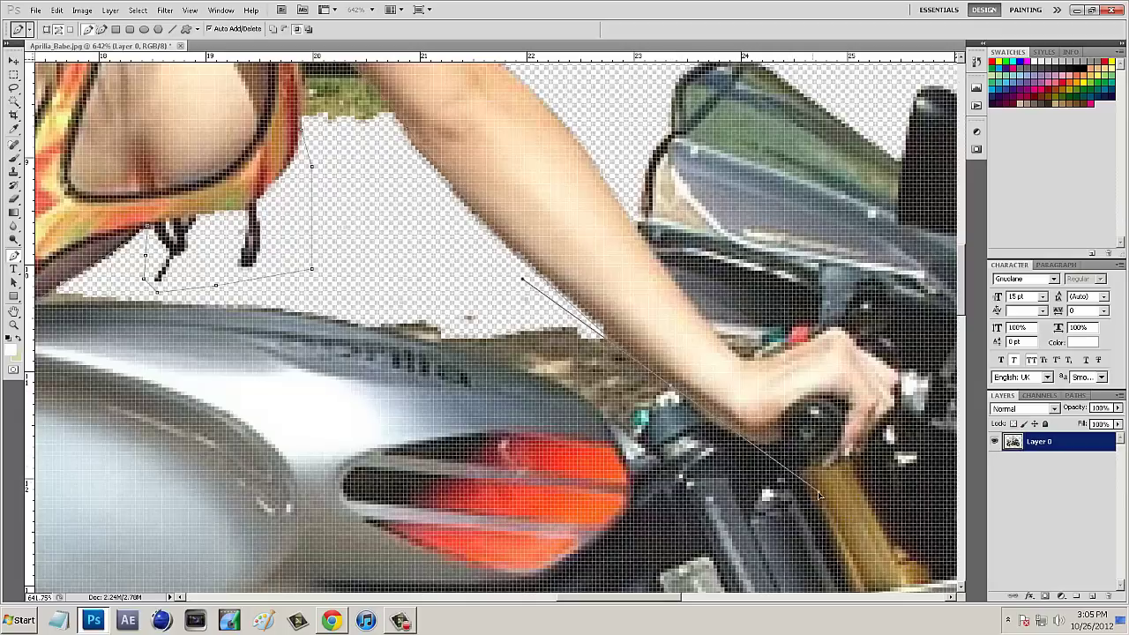
left_click(670, 391, "alt")
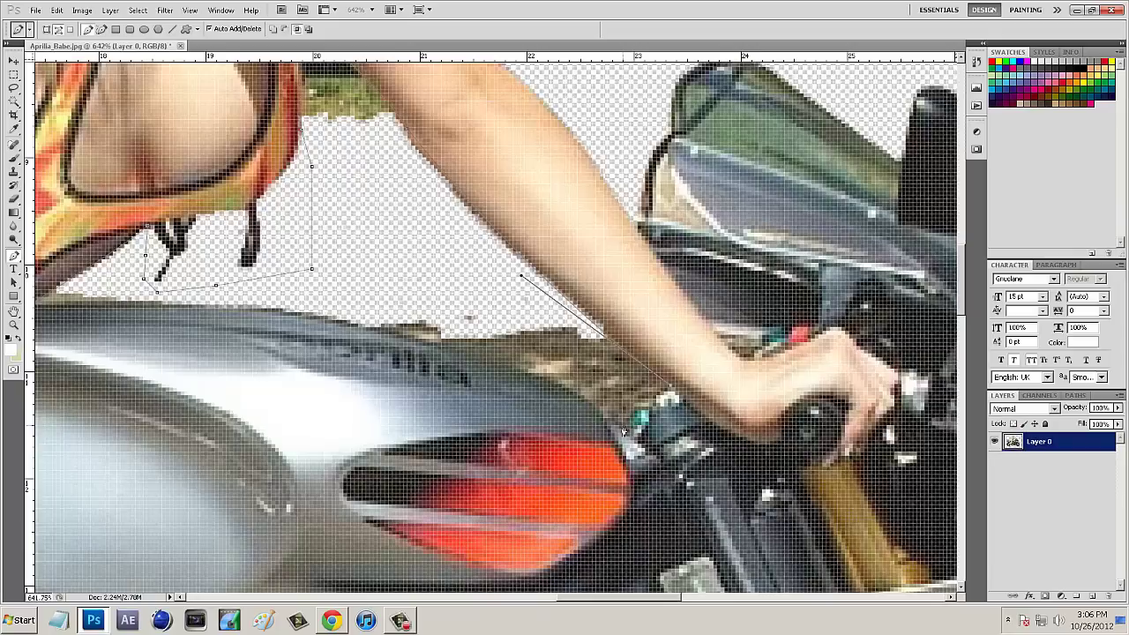
left_click(622, 431)
left_click_drag(257, 313, 53, 283)
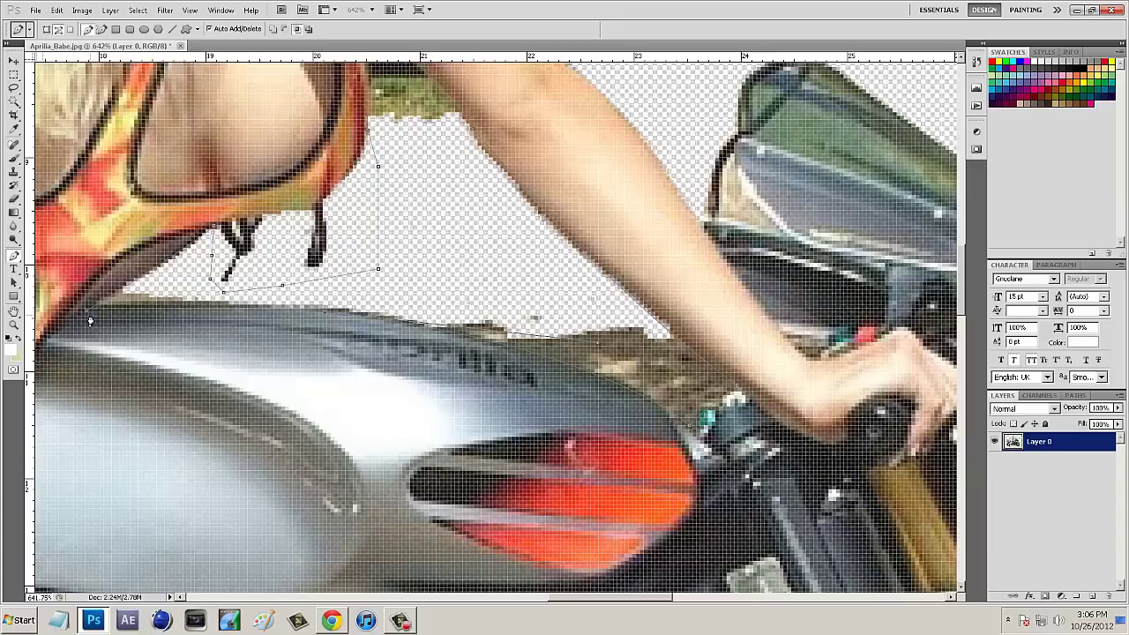
left_click_drag(87, 316, 64, 315)
Convert the closed path under the arm into a new anti-aliased selection, delete the remaining background inside it and deselect.
right_click(406, 292)
left_click(447, 347)
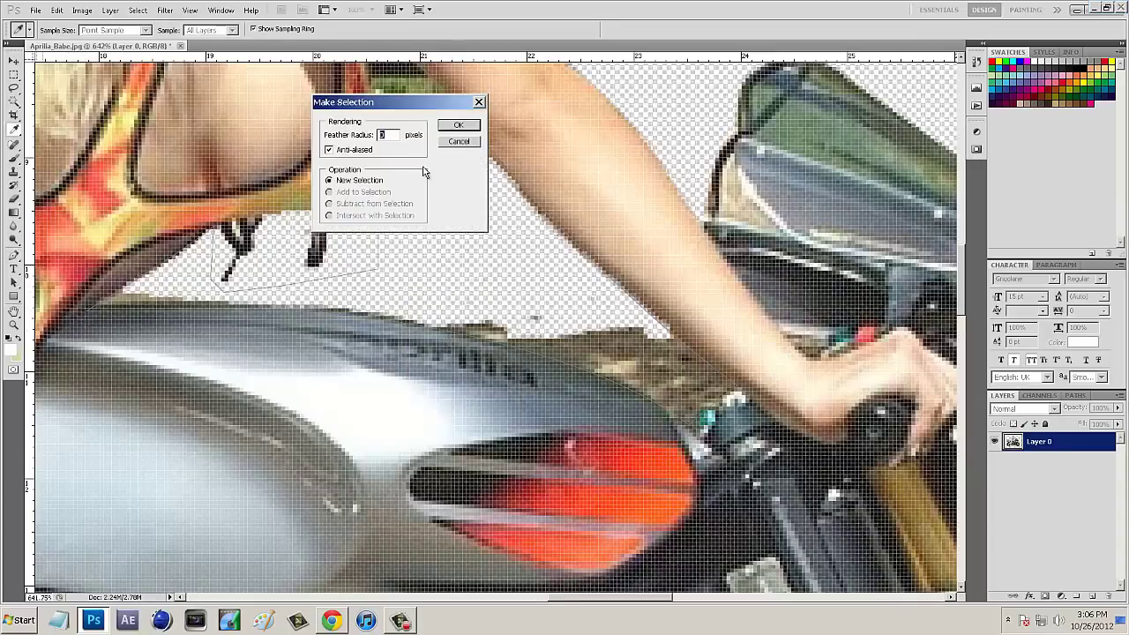
left_click(459, 124)
key("Delete")
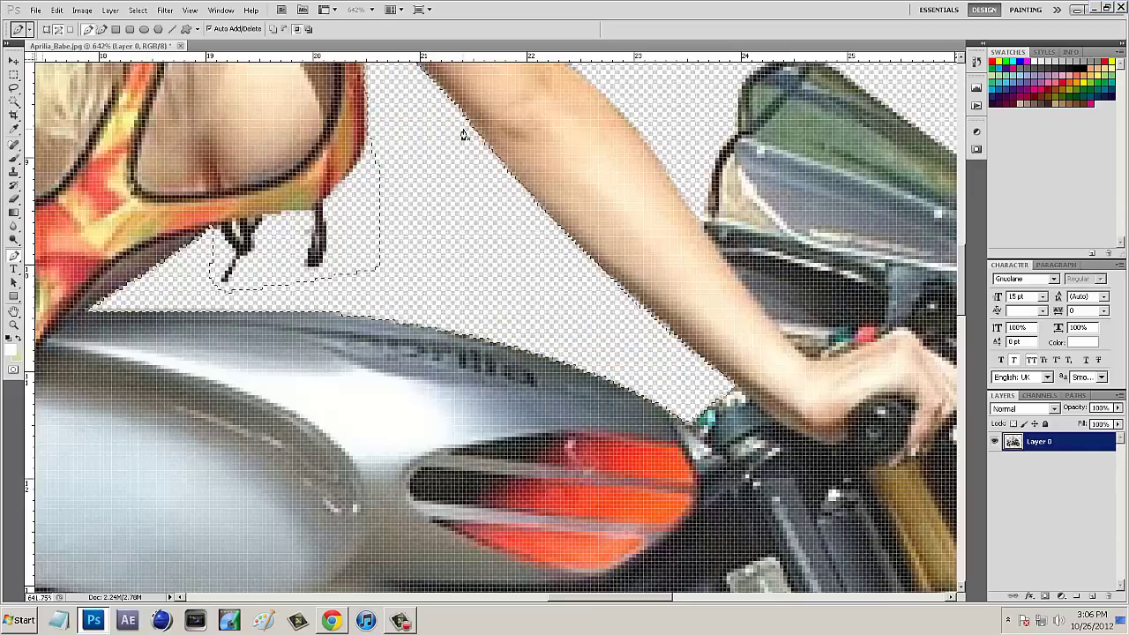
key("ctrl+d")
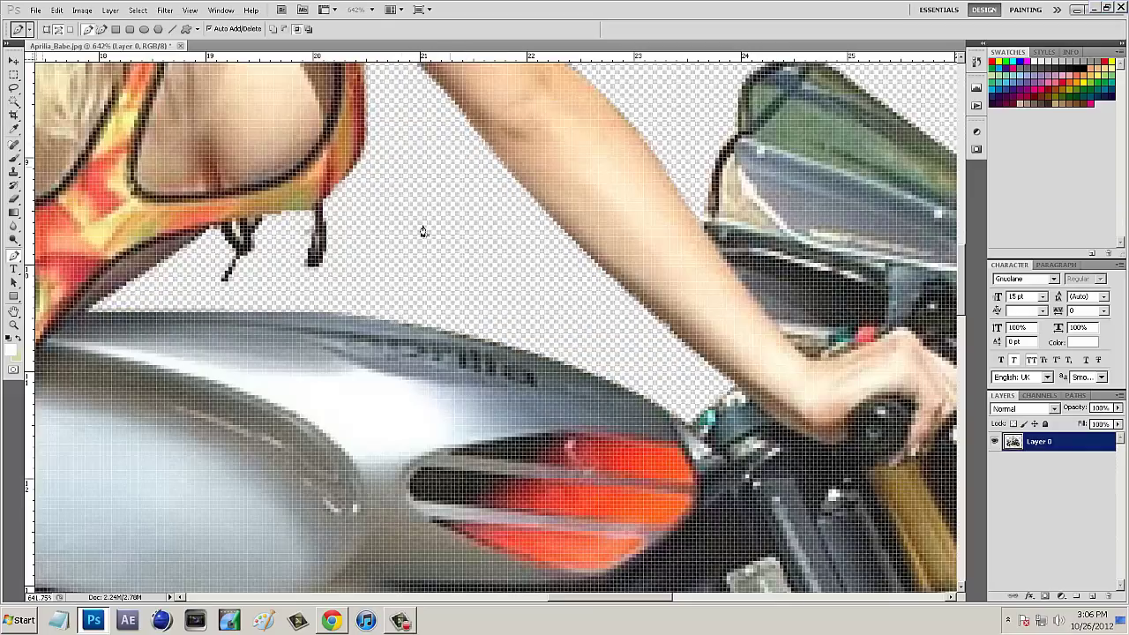
Remove background patches between the rear wheel's spokes with the Magic Wand, starting with the gap above the brake disc.
scroll(392, 326, "up", 3)
left_click(13, 325)
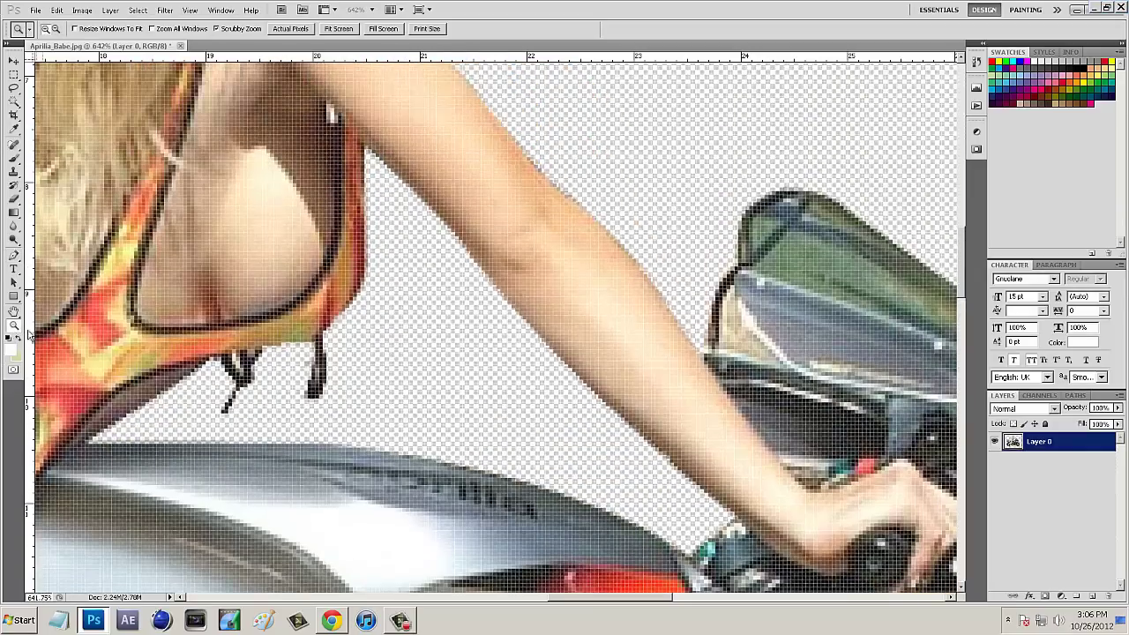
right_click(78, 332)
left_click(104, 339)
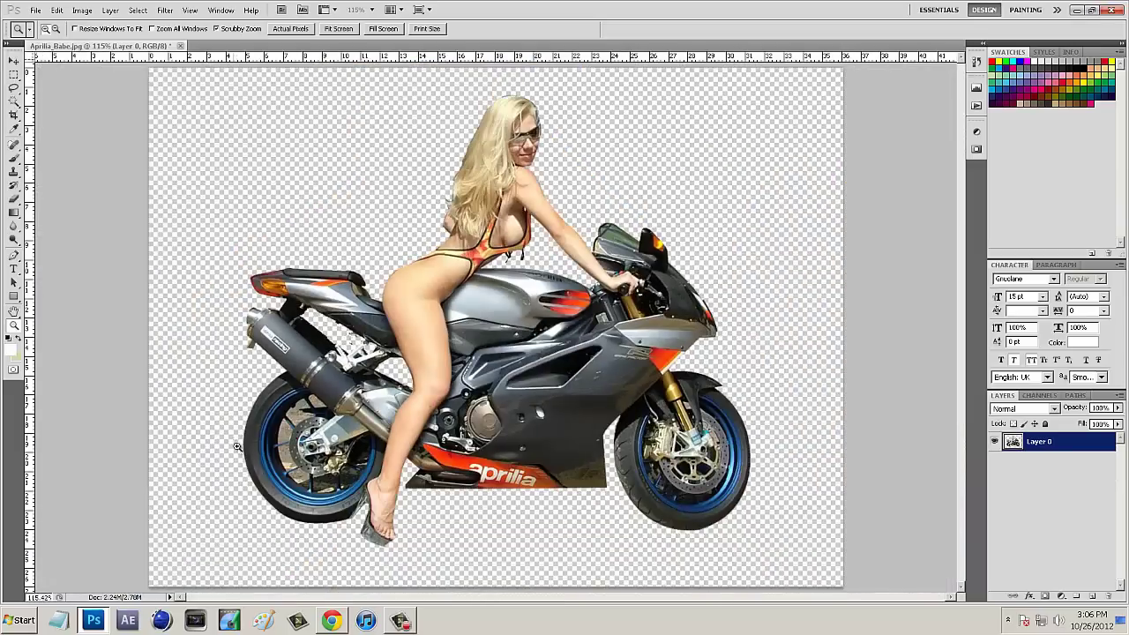
left_click(389, 436)
left_click_drag(203, 431, 243, 407)
scroll(244, 407, "up", 1)
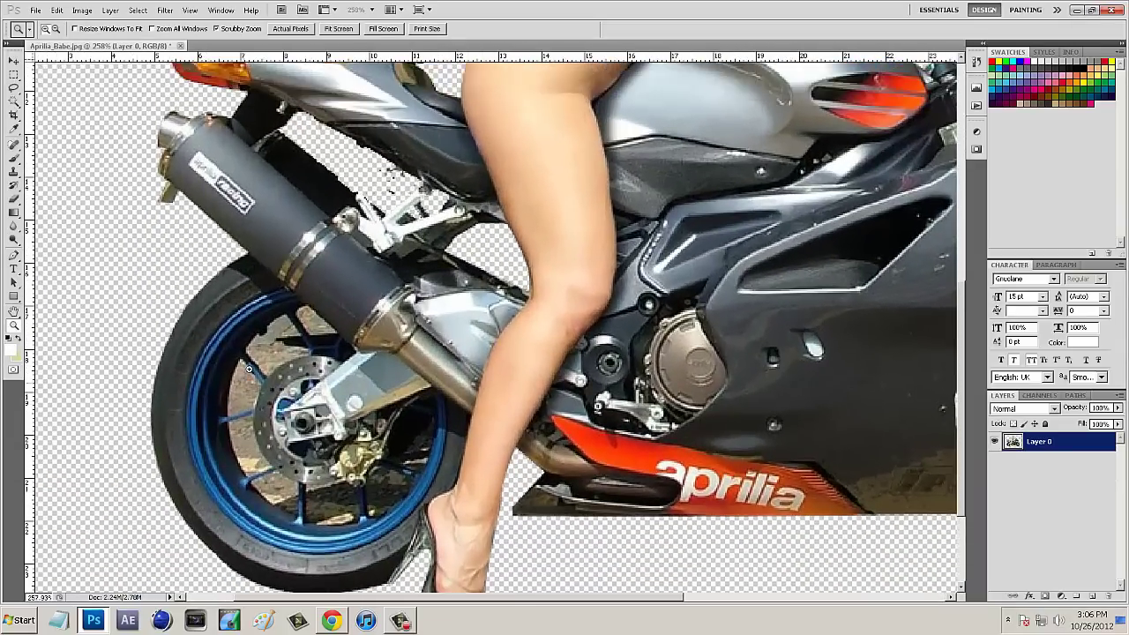
left_click(13, 103)
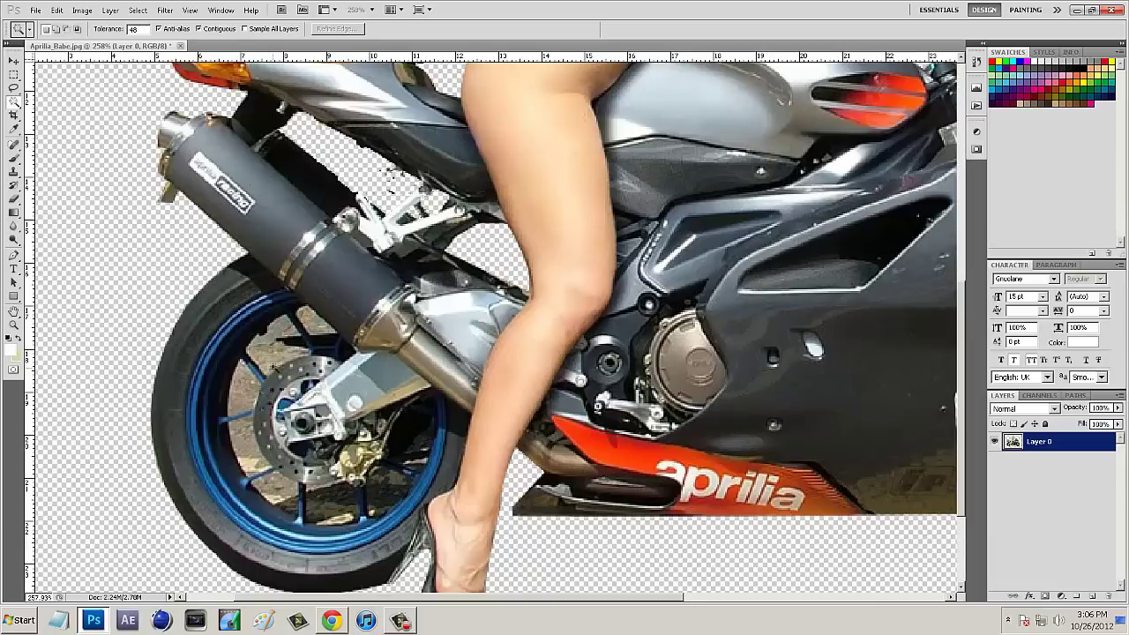
left_click(274, 369)
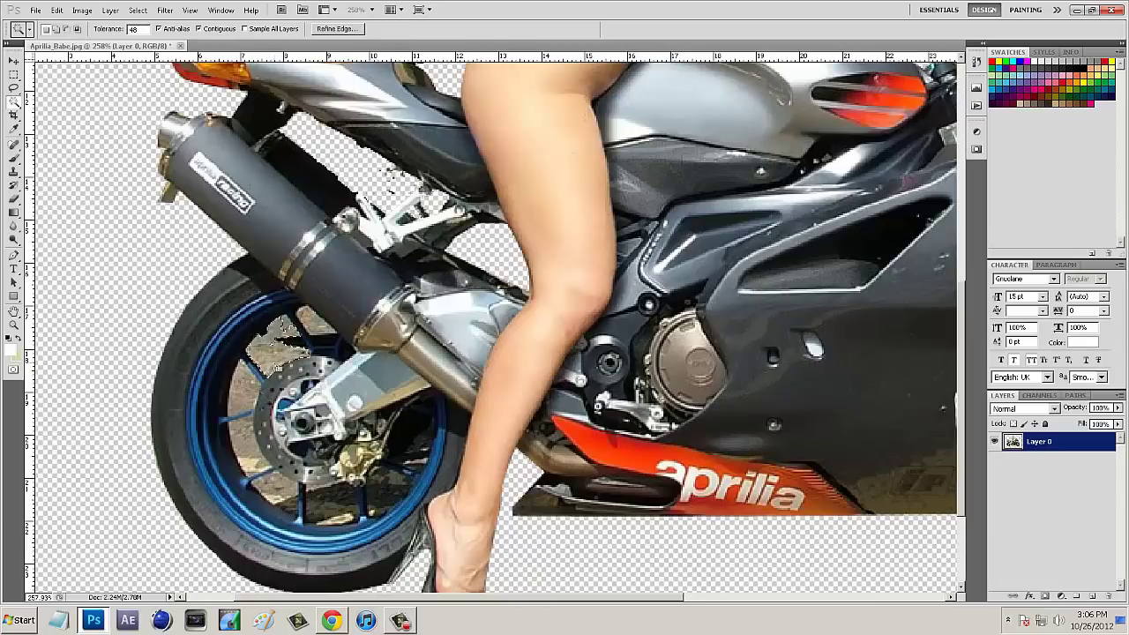
key("Delete")
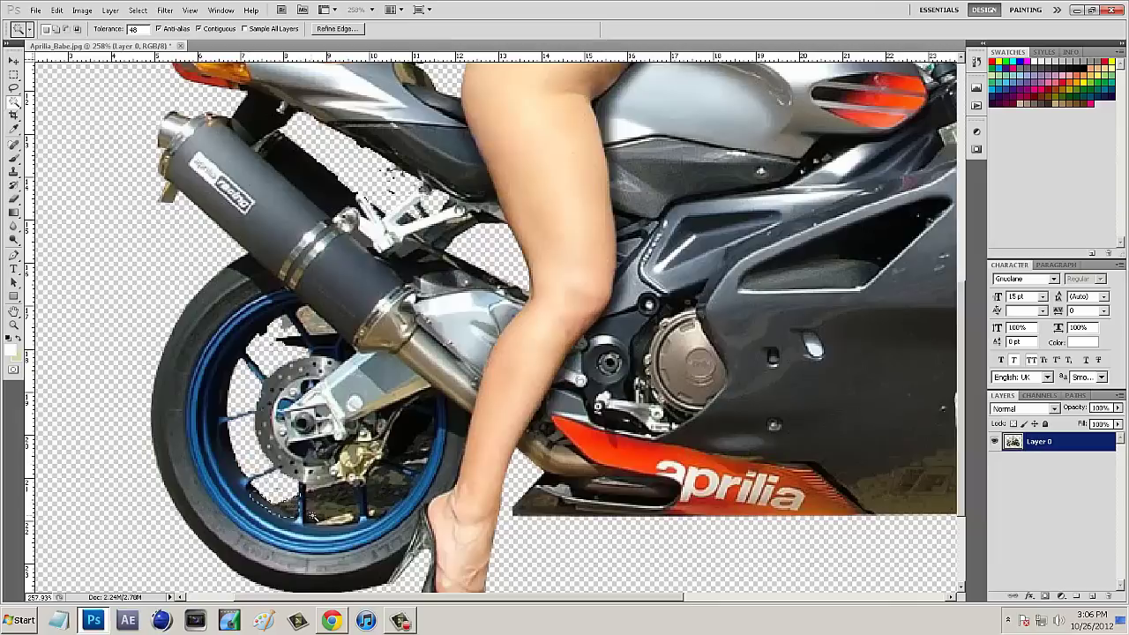
key("ctrl+d")
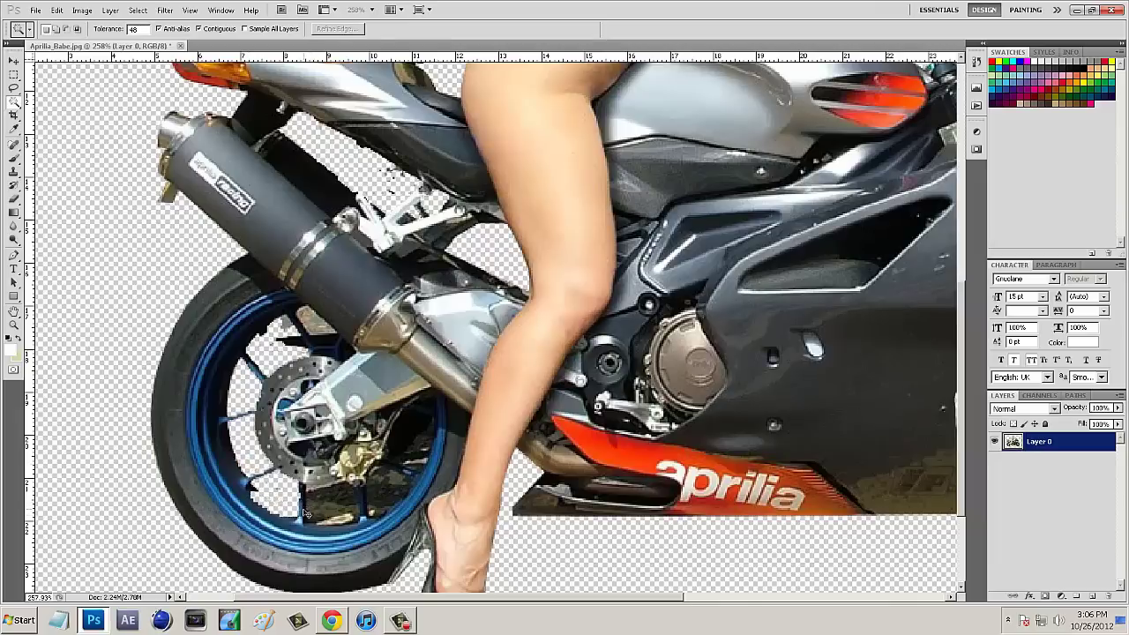
Select the leftover ground between the rear wheel's lower spokes with the Magic Wand, delete it and deselect.
left_click(300, 509)
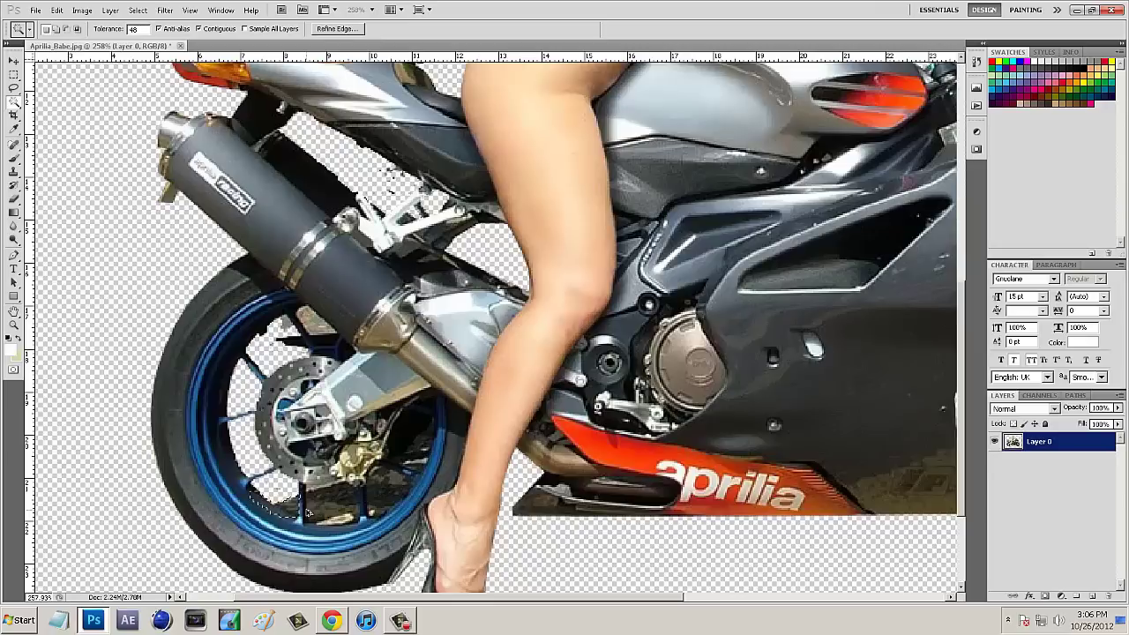
left_click(320, 505)
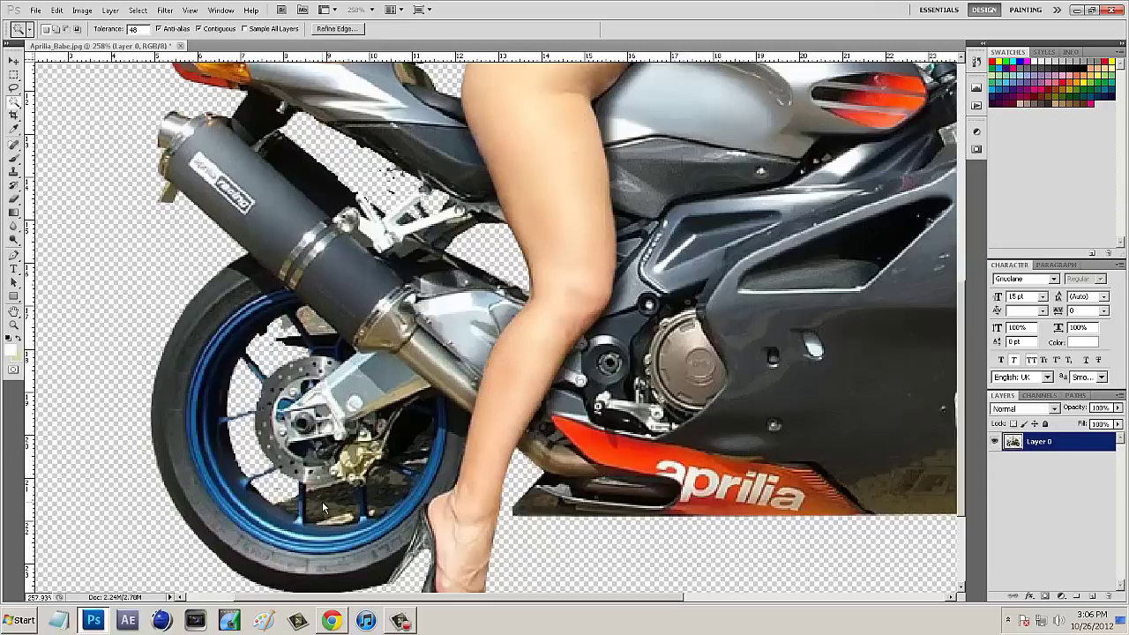
key("Delete")
key("ctrl+d")
Outline the gap between the rear wheel's two lowest spokes with a Pen path and begin converting it into a selection.
scroll(415, 402, "down", 2)
scroll(415, 401, "down", 1)
scroll(198, 368, "down", 1)
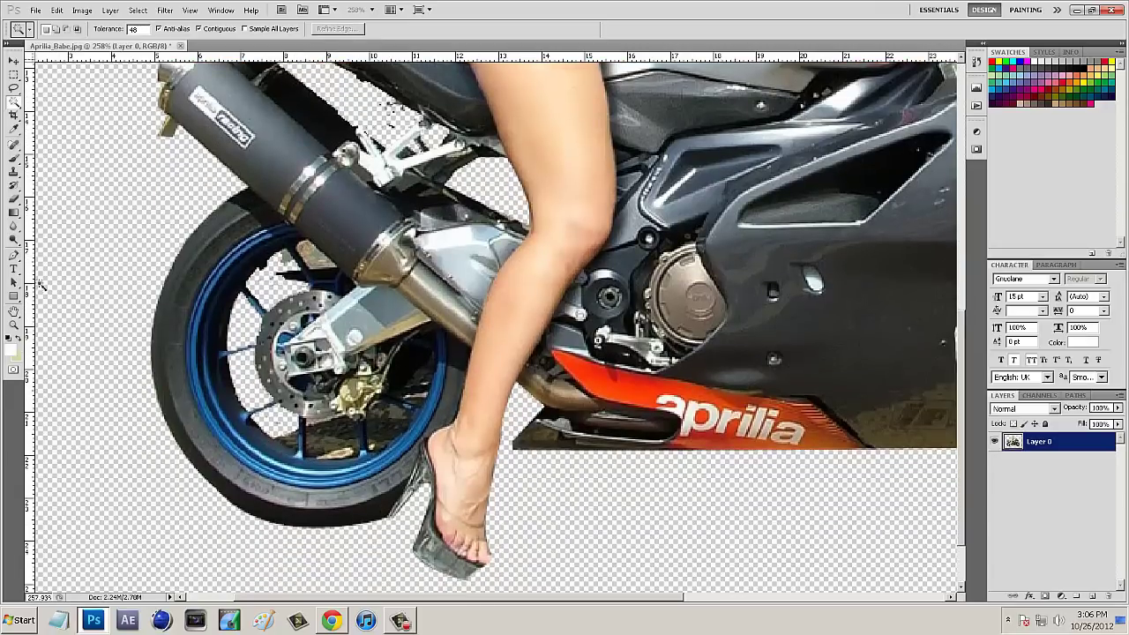
scroll(393, 416, "up", 2)
left_click(13, 255)
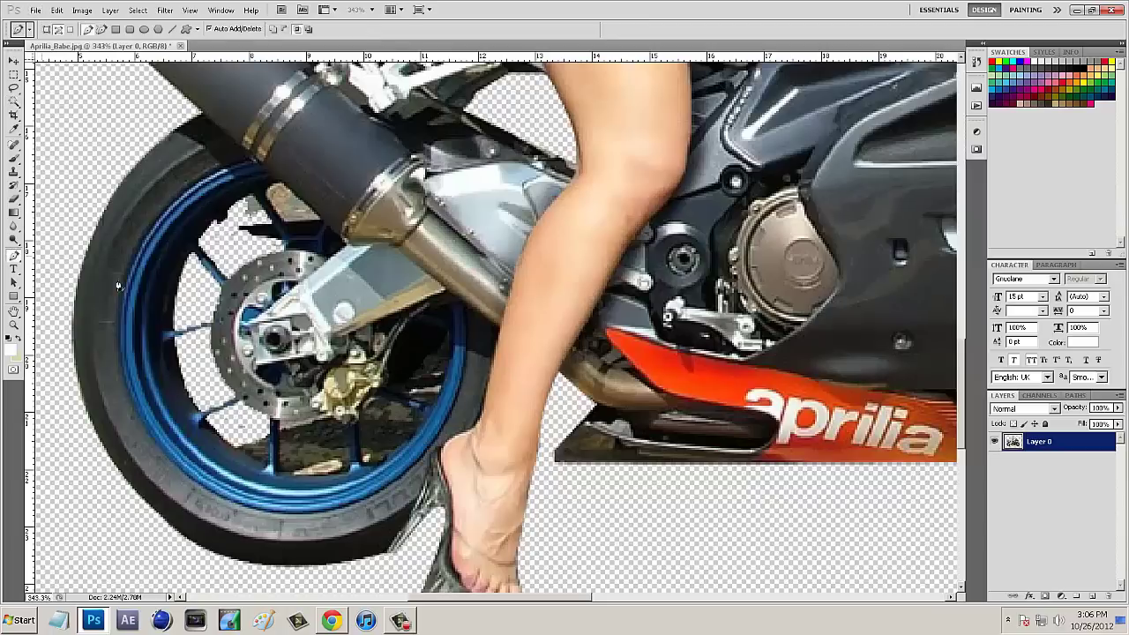
left_click(344, 423)
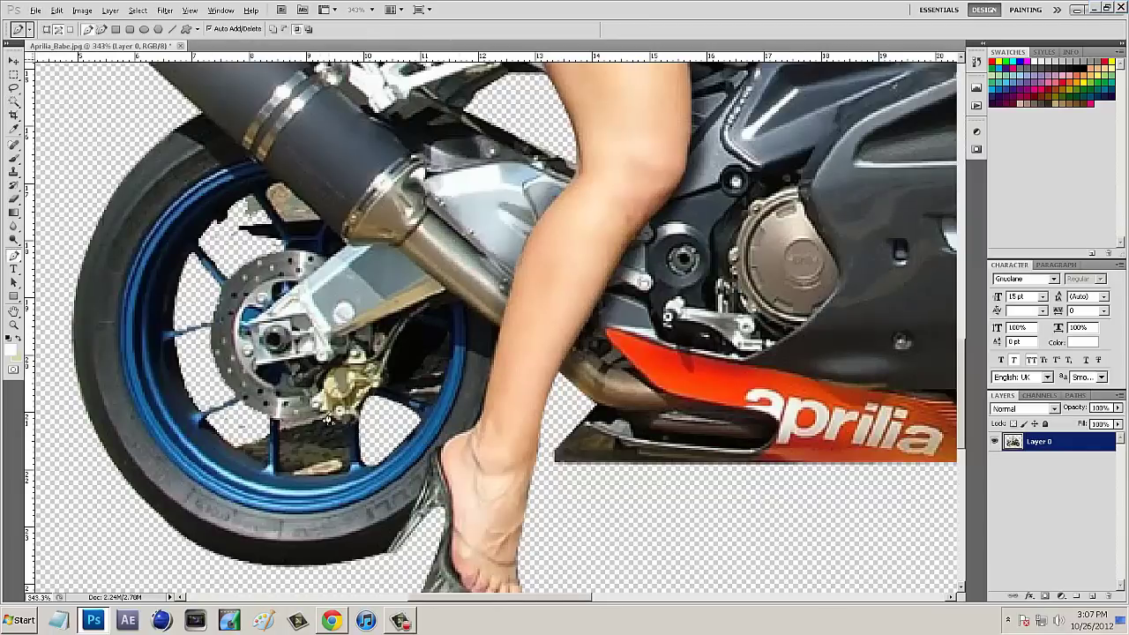
left_click(339, 472)
left_click(276, 480)
left_click(277, 399)
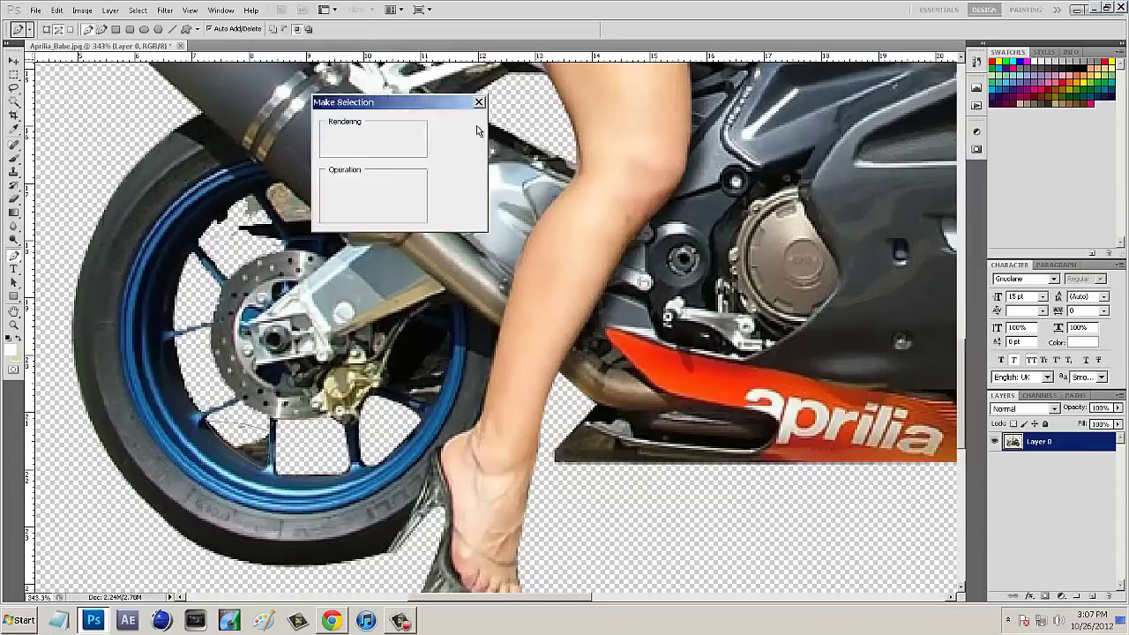